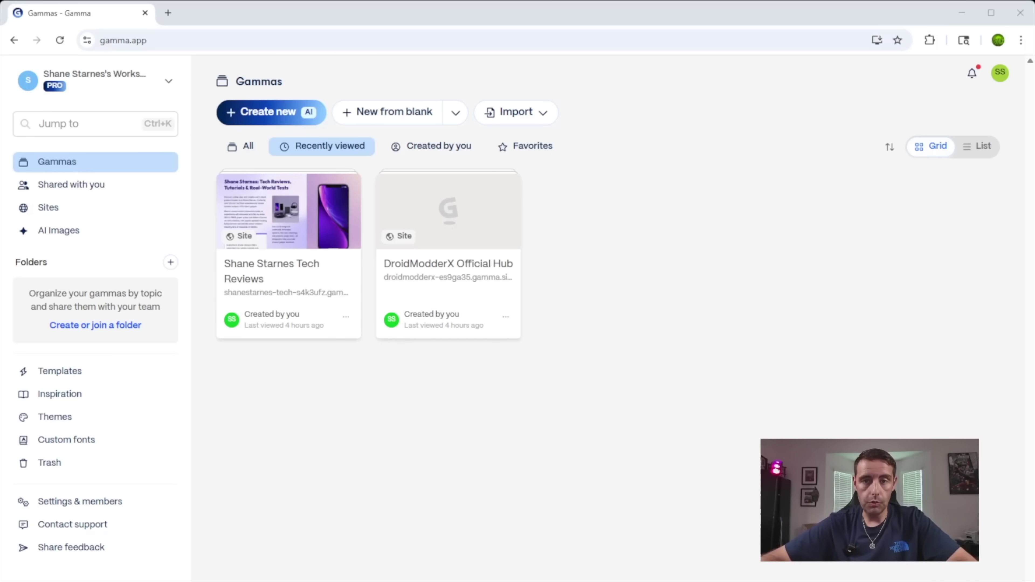
- Start a new AI-created gamma from the Gammas dashboard with Create new
{"action": "left_click", "coordinate": [271, 112]}
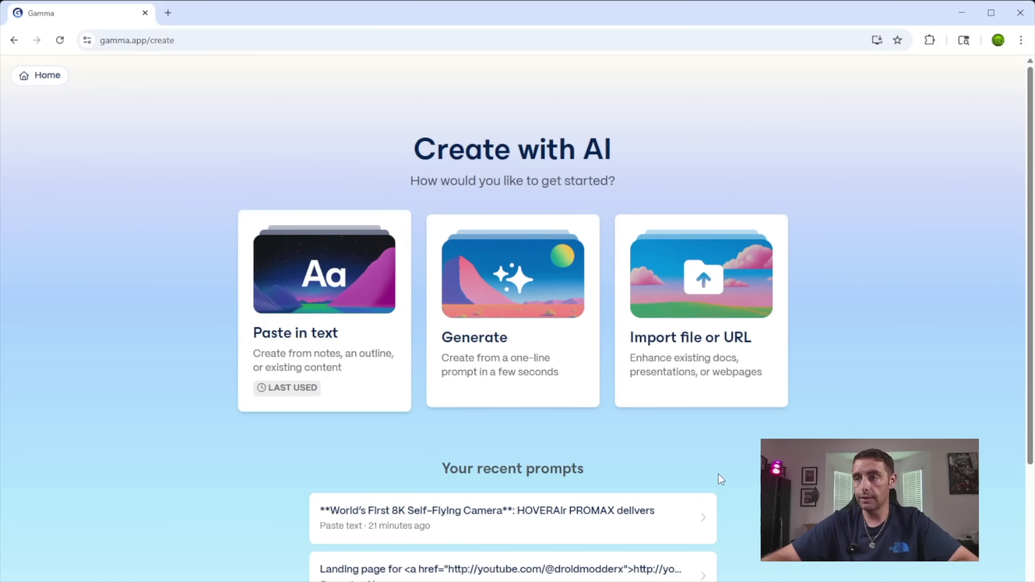
- Paste the HOVERAir product bullets as text, generate from notes, and go to the prompt editor
{"action": "left_click", "coordinate": [328, 337]}
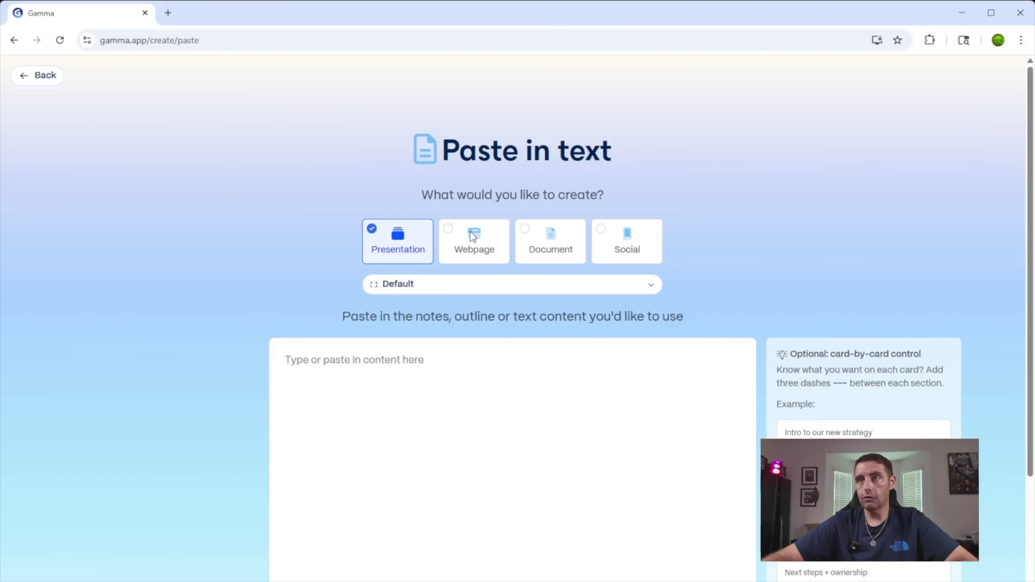
{"action": "key", "text": "ctrl+v"}
{"action": "left_click", "coordinate": [467, 289]}
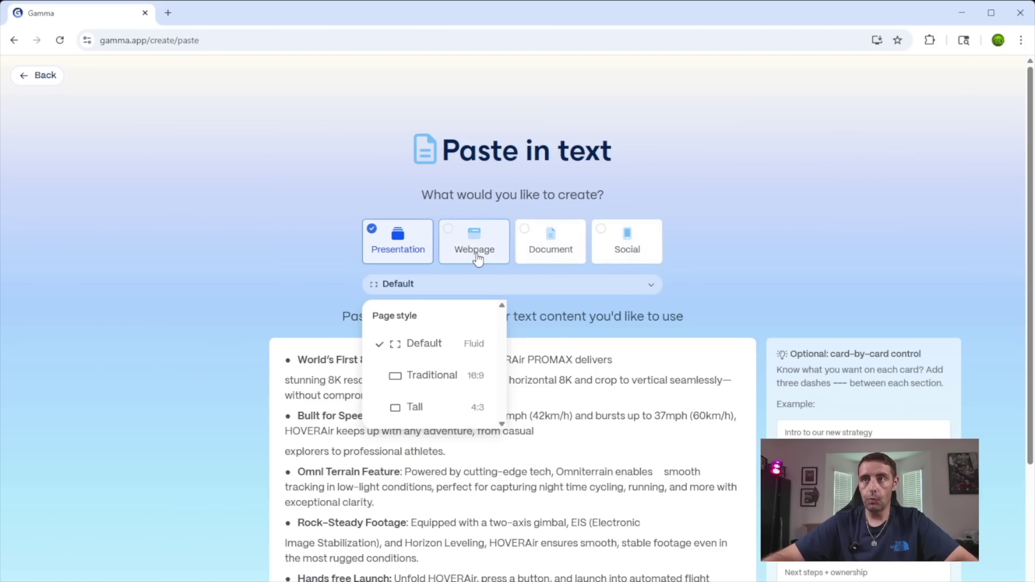
{"action": "scroll", "coordinate": [283, 424], "scroll_direction": "down", "scroll_amount": 5}
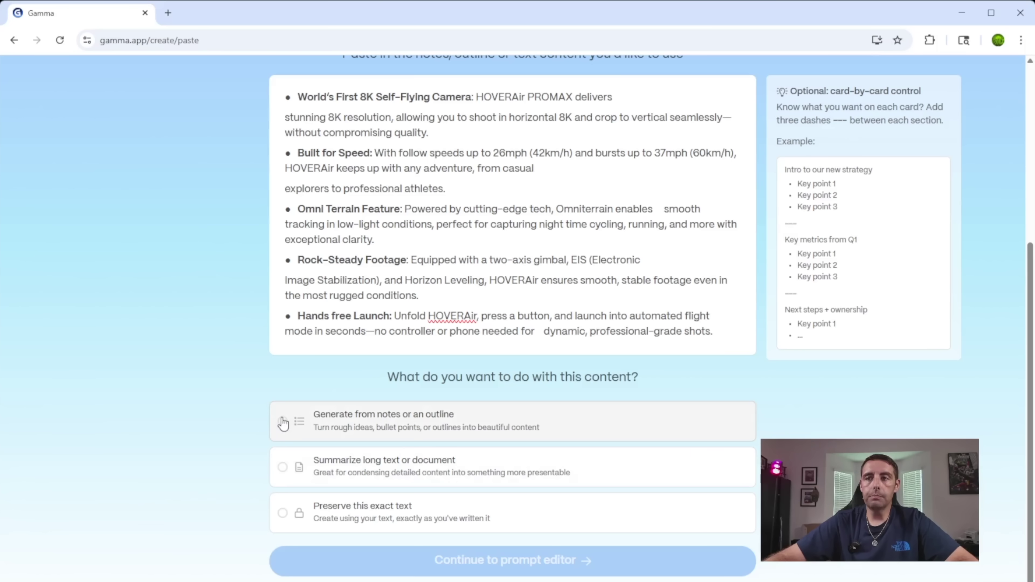
{"action": "left_click", "coordinate": [283, 424]}
{"action": "left_click", "coordinate": [569, 564]}
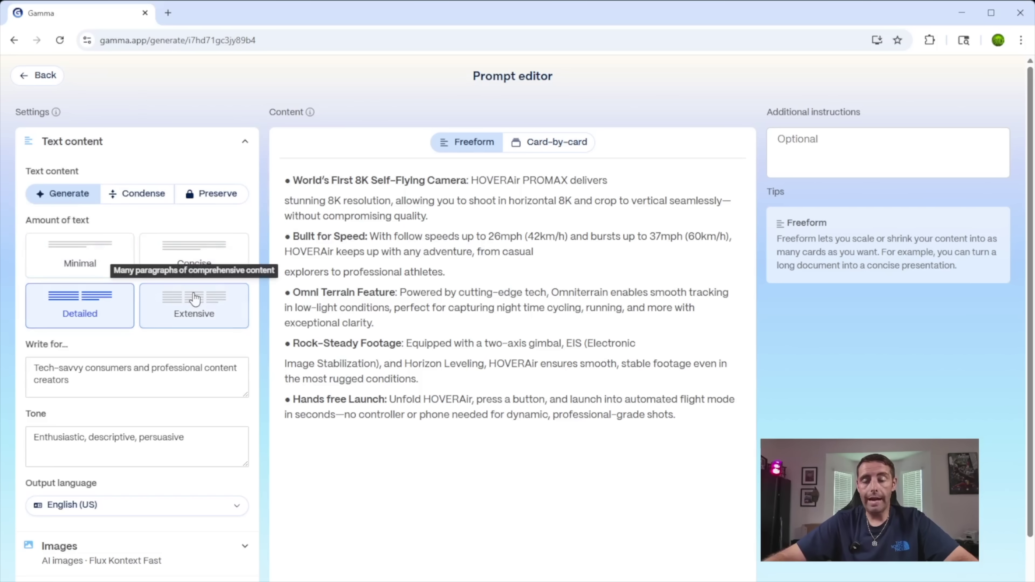
- Expand the Images settings and keep AI images as the image source
{"action": "scroll", "coordinate": [195, 310], "scroll_direction": "down", "scroll_amount": 2}
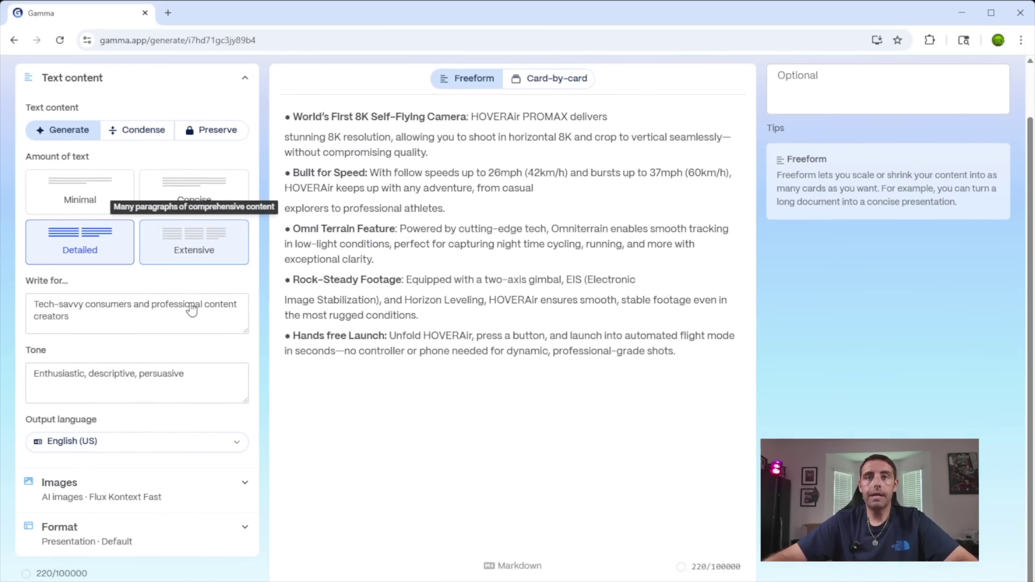
{"action": "scroll", "coordinate": [231, 336], "scroll_direction": "down", "scroll_amount": 2}
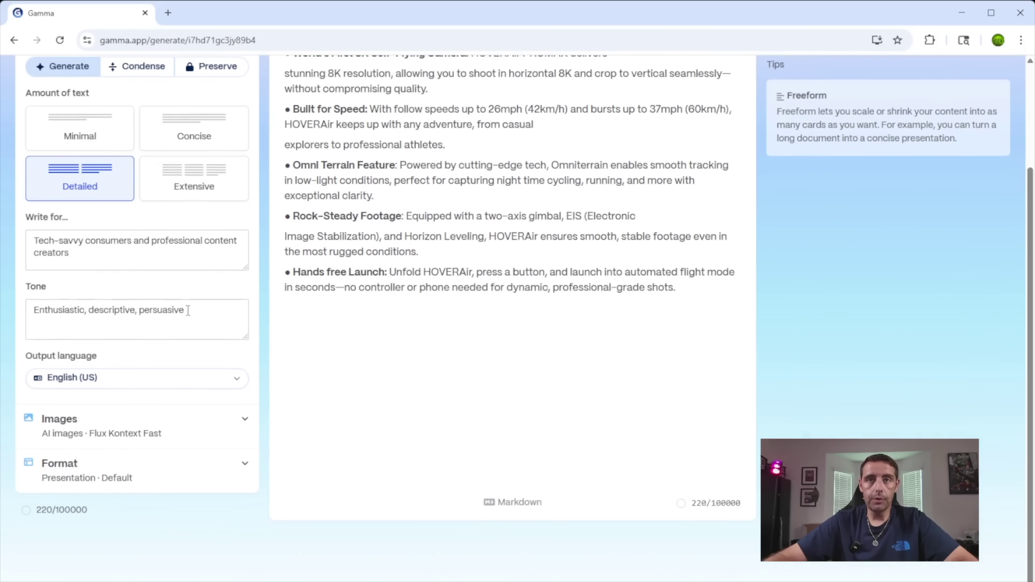
{"action": "scroll", "coordinate": [191, 322], "scroll_direction": "down", "scroll_amount": 1}
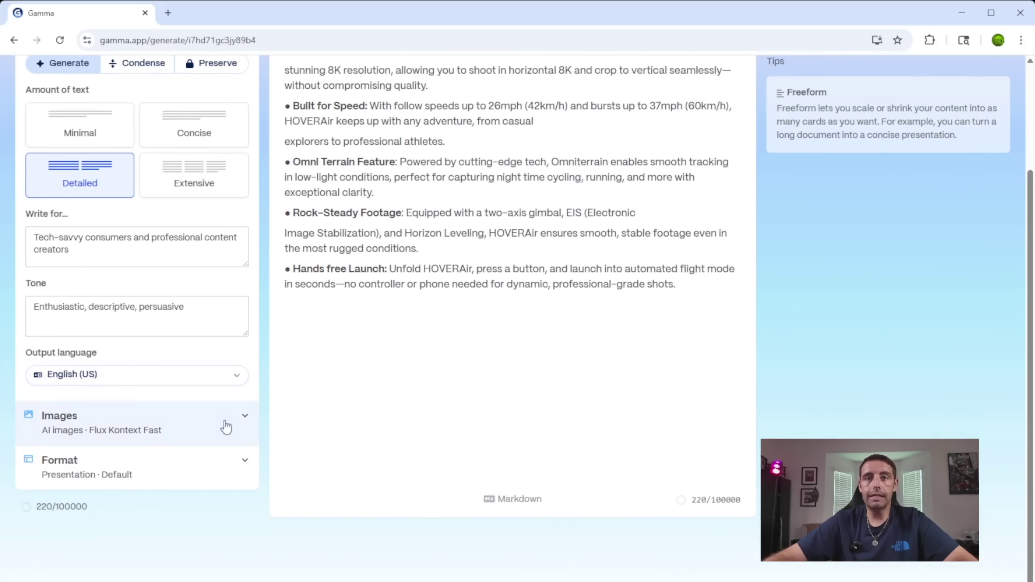
{"action": "left_click", "coordinate": [243, 420]}
{"action": "scroll", "coordinate": [183, 394], "scroll_direction": "down", "scroll_amount": 5}
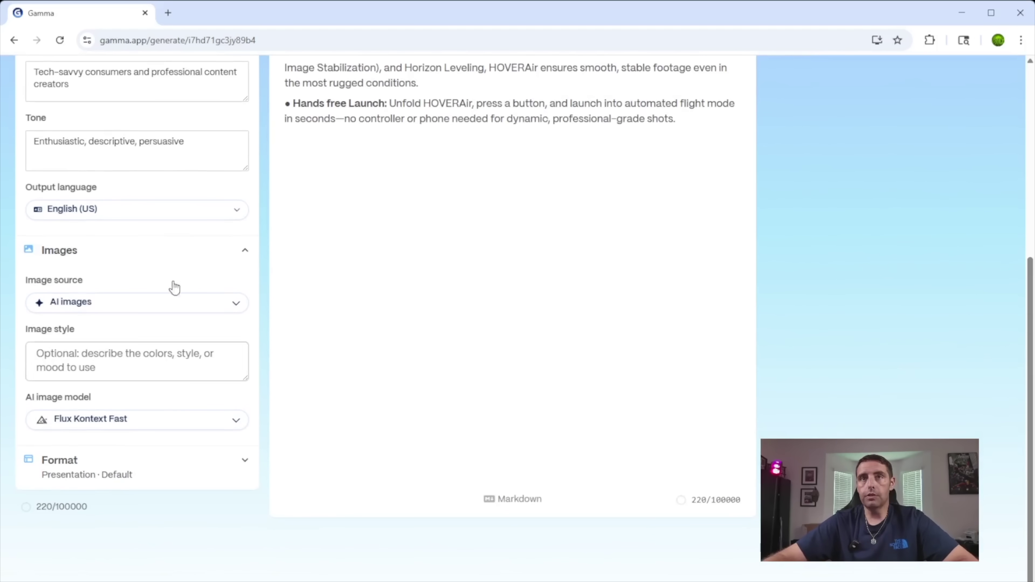
{"action": "left_click", "coordinate": [202, 305]}
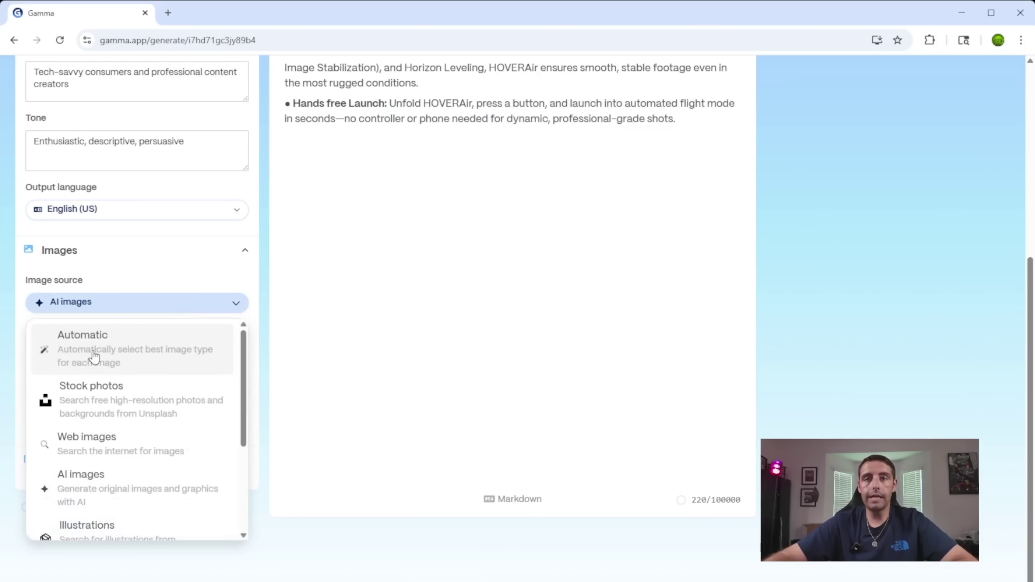
{"action": "scroll", "coordinate": [120, 401], "scroll_direction": "down", "scroll_amount": 3}
{"action": "scroll", "coordinate": [122, 389], "scroll_direction": "up", "scroll_amount": 2}
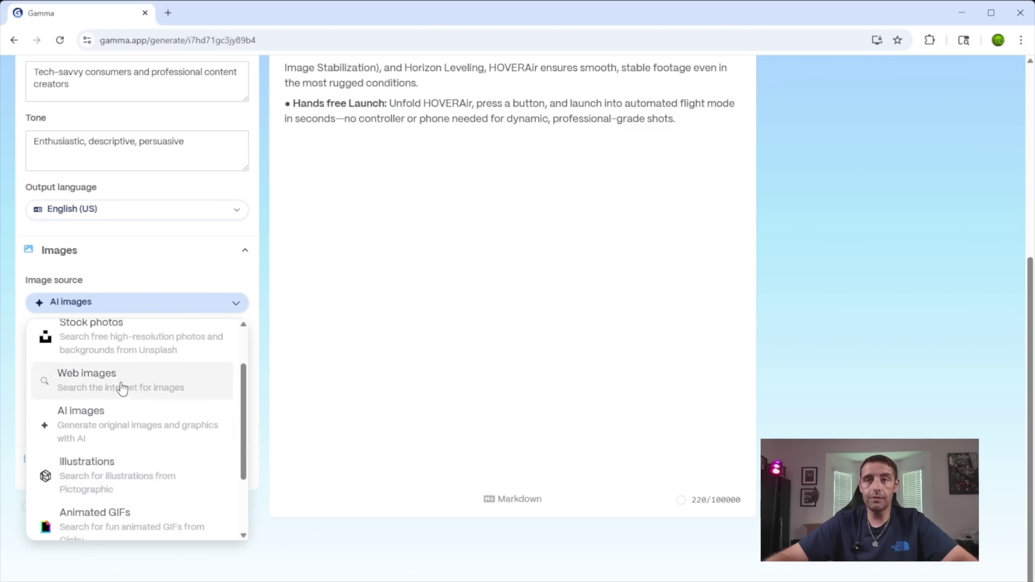
{"action": "scroll", "coordinate": [199, 389], "scroll_direction": "down", "scroll_amount": 2}
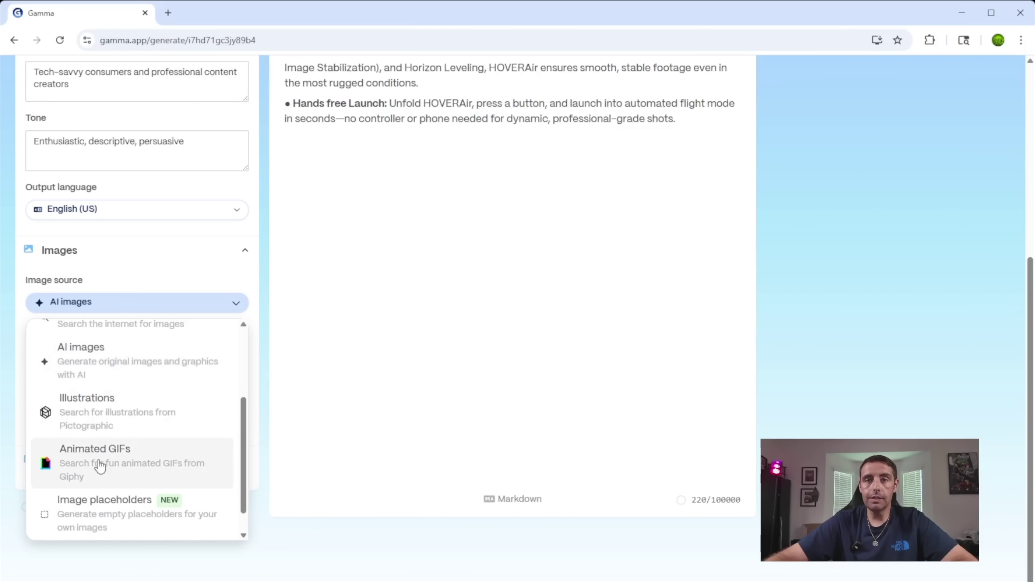
{"action": "scroll", "coordinate": [167, 444], "scroll_direction": "down", "scroll_amount": 1}
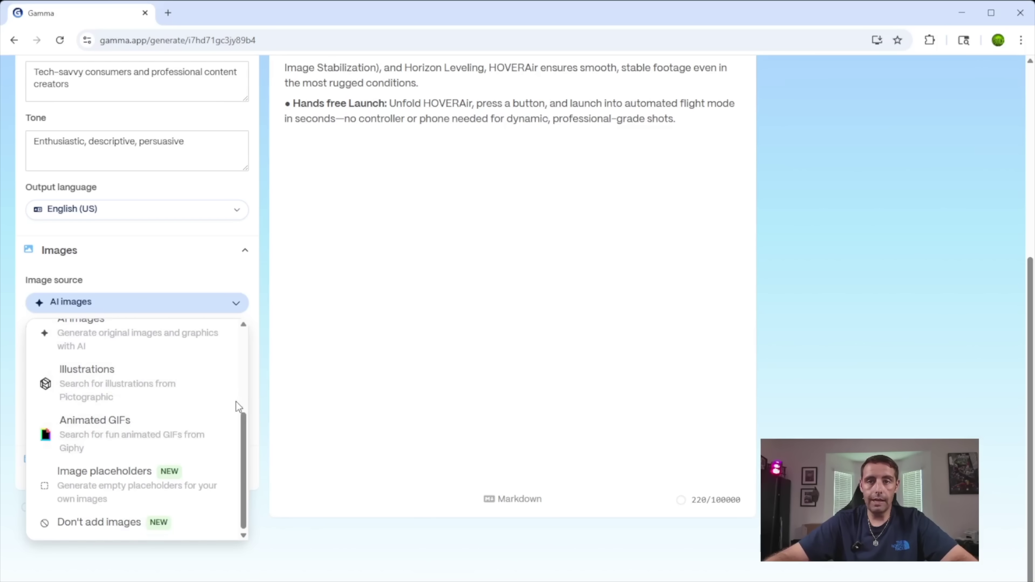
{"action": "left_click", "coordinate": [180, 277]}
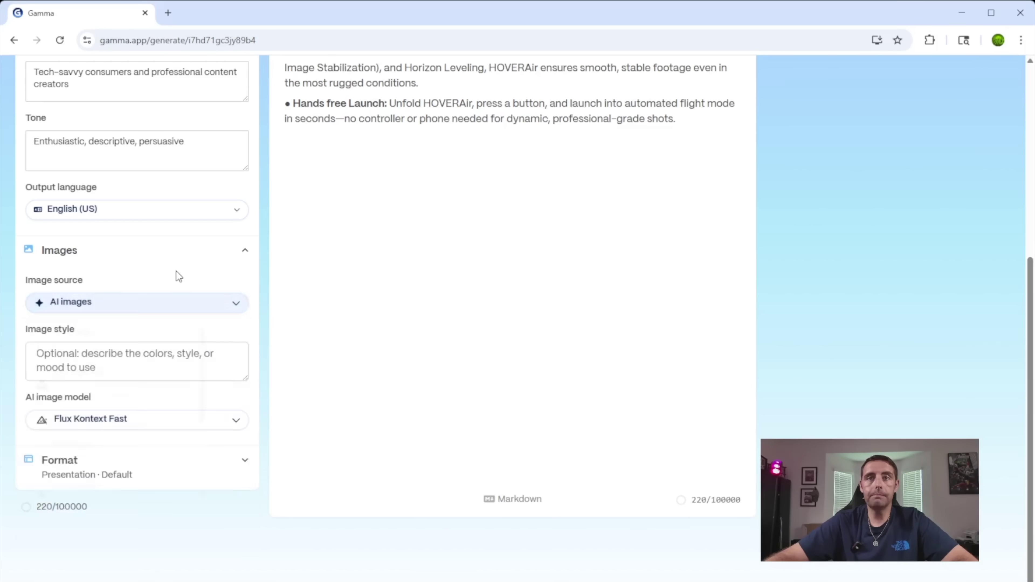
- Keep Flux Kontext Fast as the AI image model
{"action": "left_click", "coordinate": [115, 426]}
{"action": "scroll", "coordinate": [135, 313], "scroll_direction": "down", "scroll_amount": 5}
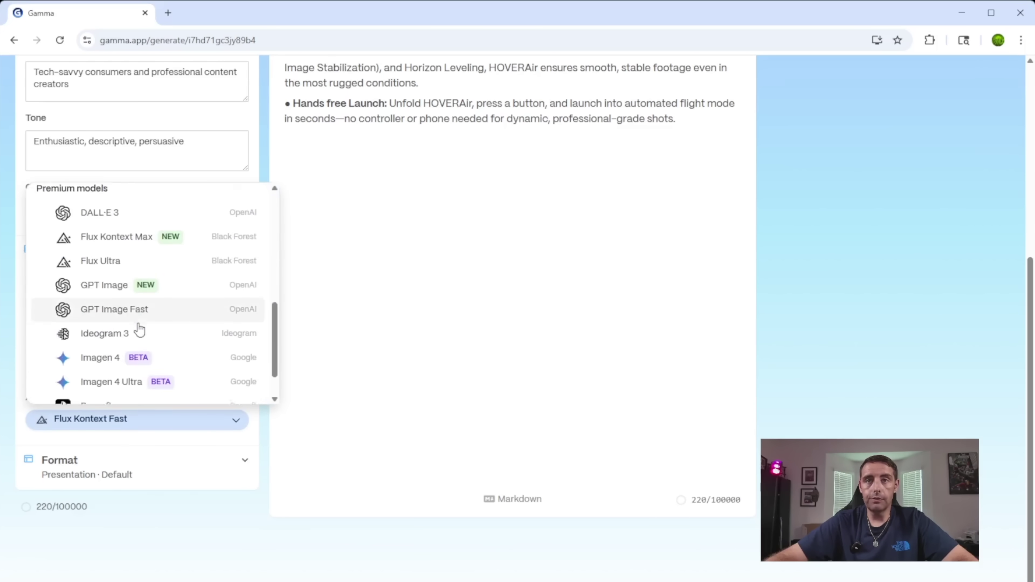
{"action": "scroll", "coordinate": [143, 330], "scroll_direction": "down", "scroll_amount": 1}
{"action": "scroll", "coordinate": [150, 335], "scroll_direction": "up", "scroll_amount": 7}
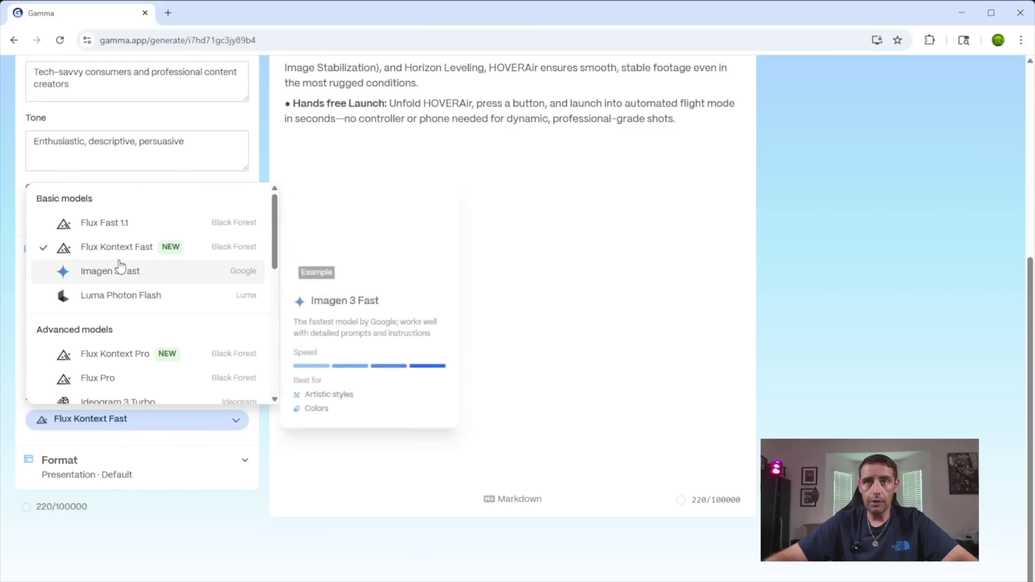
{"action": "left_click", "coordinate": [125, 251]}
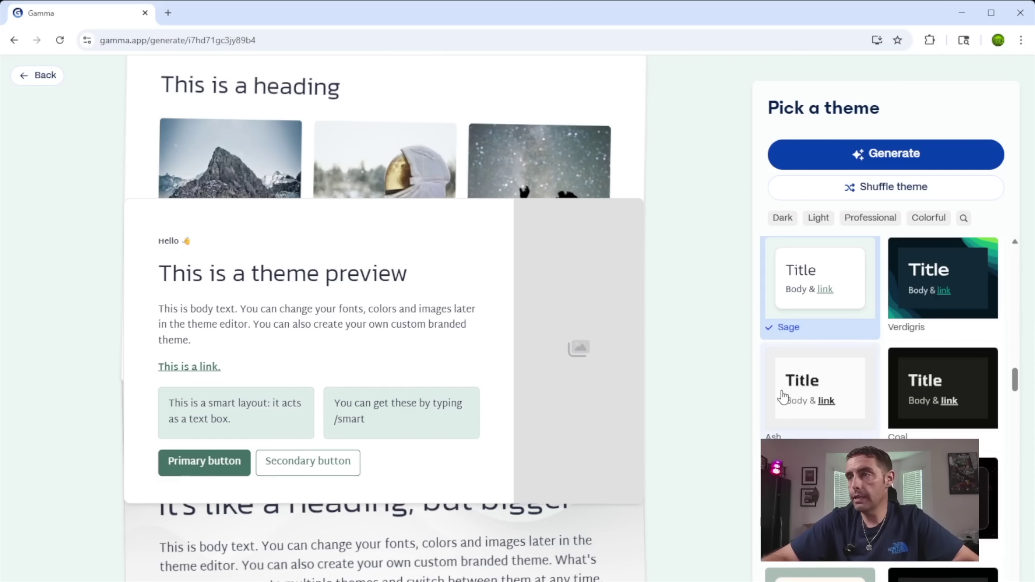
- Apply the dark purple Aurora theme and generate the presentation
{"action": "scroll", "coordinate": [890, 338], "scroll_direction": "down", "scroll_amount": 8}
{"action": "scroll", "coordinate": [889, 339], "scroll_direction": "down", "scroll_amount": 10}
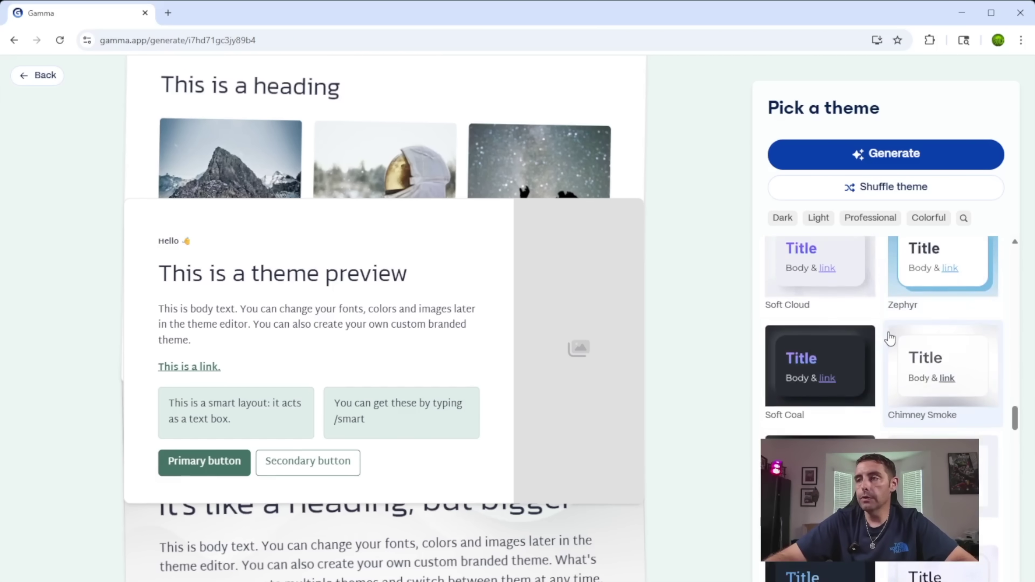
{"action": "left_click", "coordinate": [861, 405]}
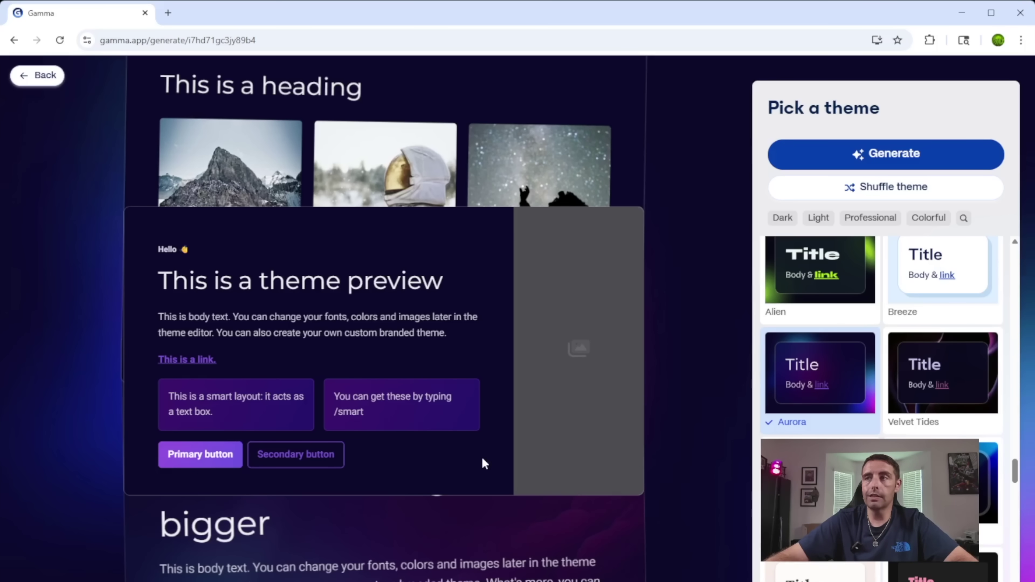
{"action": "left_click", "coordinate": [877, 165]}
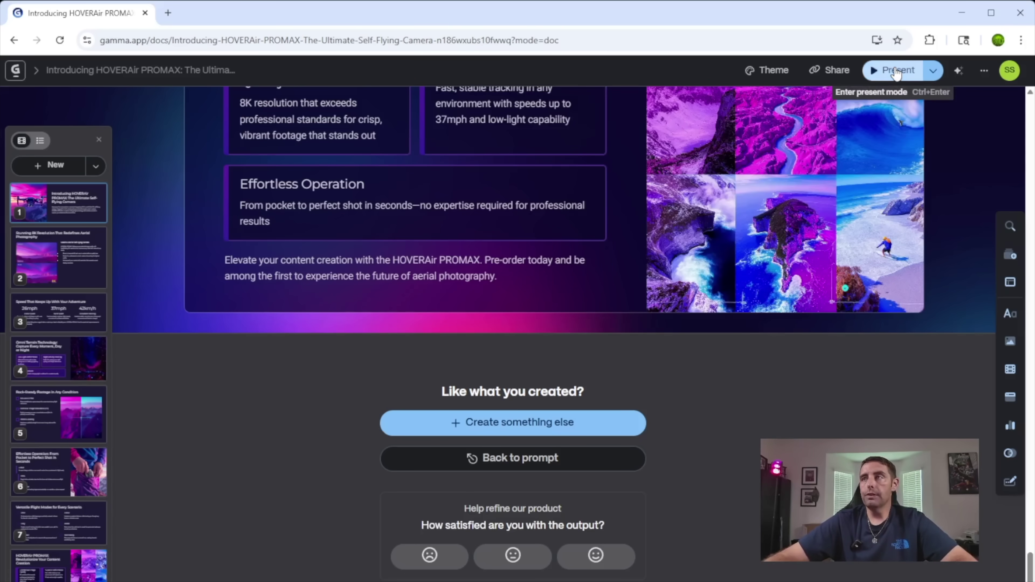
- Show the finished HOVERAir PROMAX deck in full-screen present mode
{"action": "left_click", "coordinate": [895, 71]}
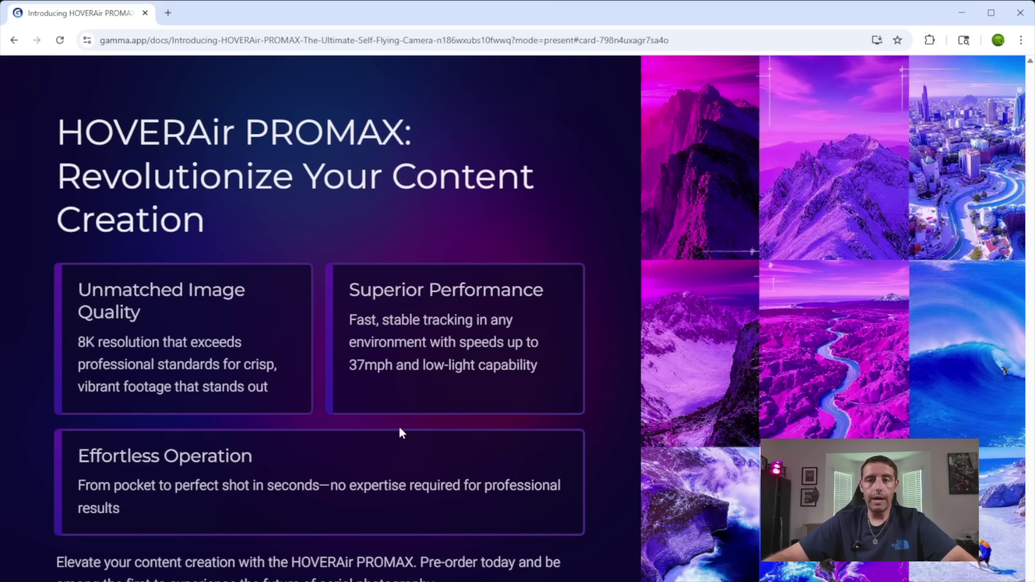
- Advance through the 8K, speed, Omni Terrain and stabilization cards to Effortless Operation
{"action": "key", "text": "Right"}
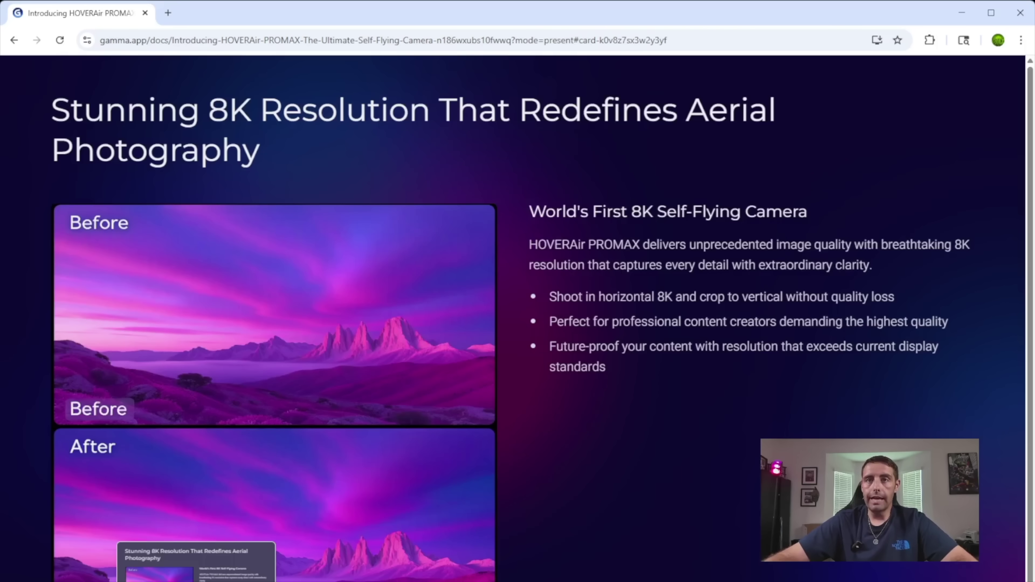
{"action": "scroll", "coordinate": [310, 324], "scroll_direction": "down", "scroll_amount": 1}
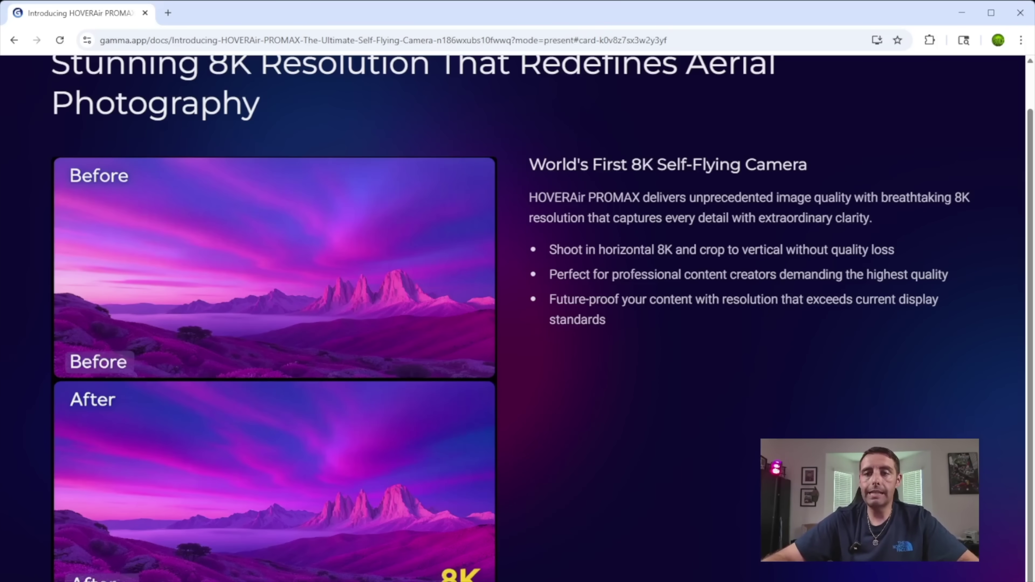
{"action": "key", "text": "Right"}
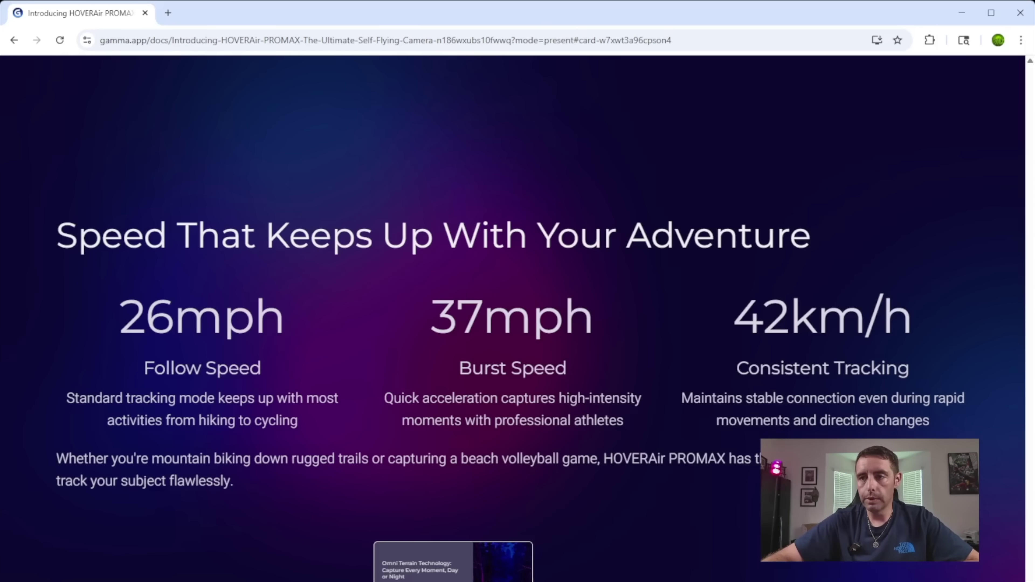
{"action": "key", "text": "Right"}
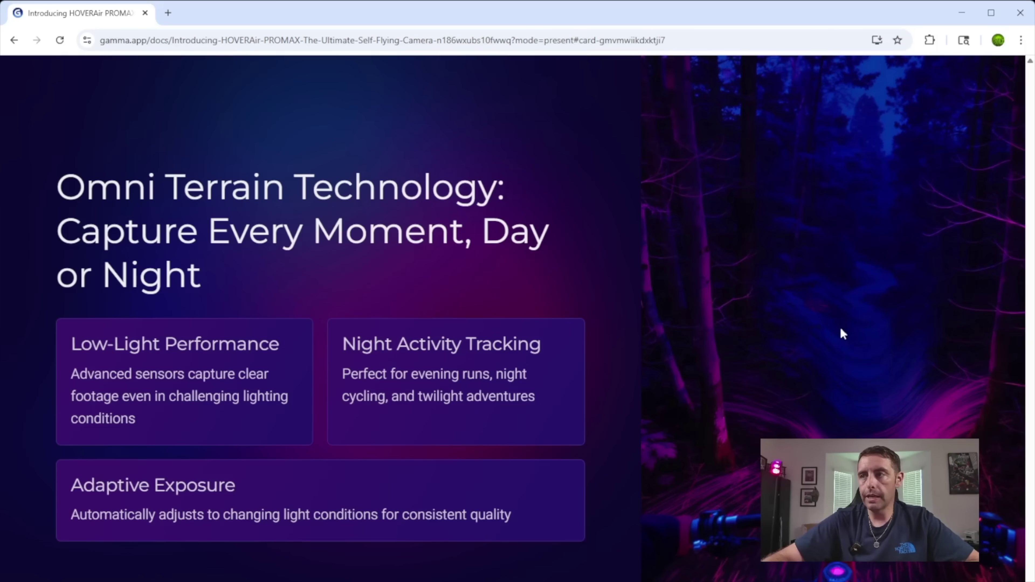
{"action": "key", "text": "Right"}
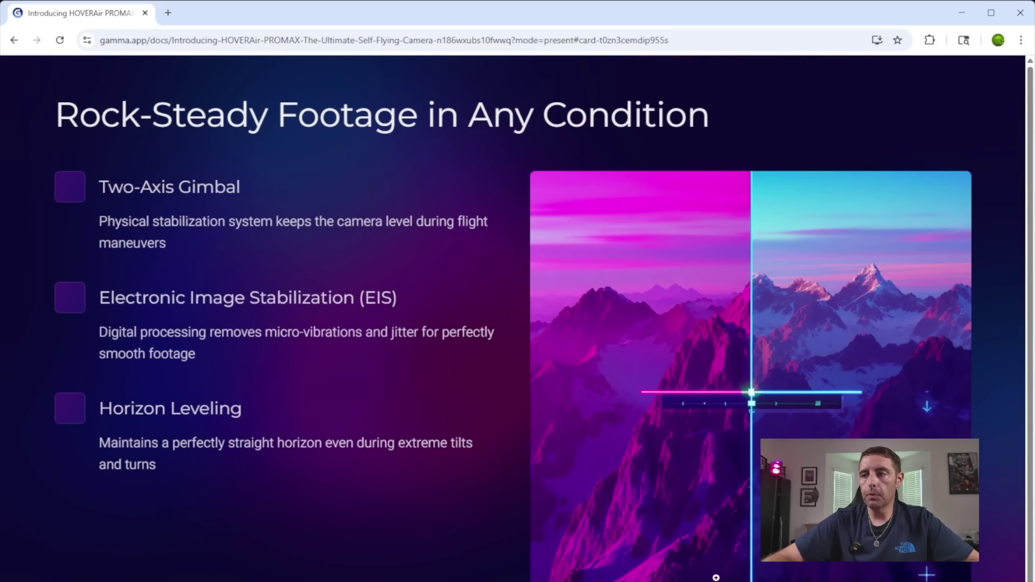
{"action": "key", "text": "Right"}
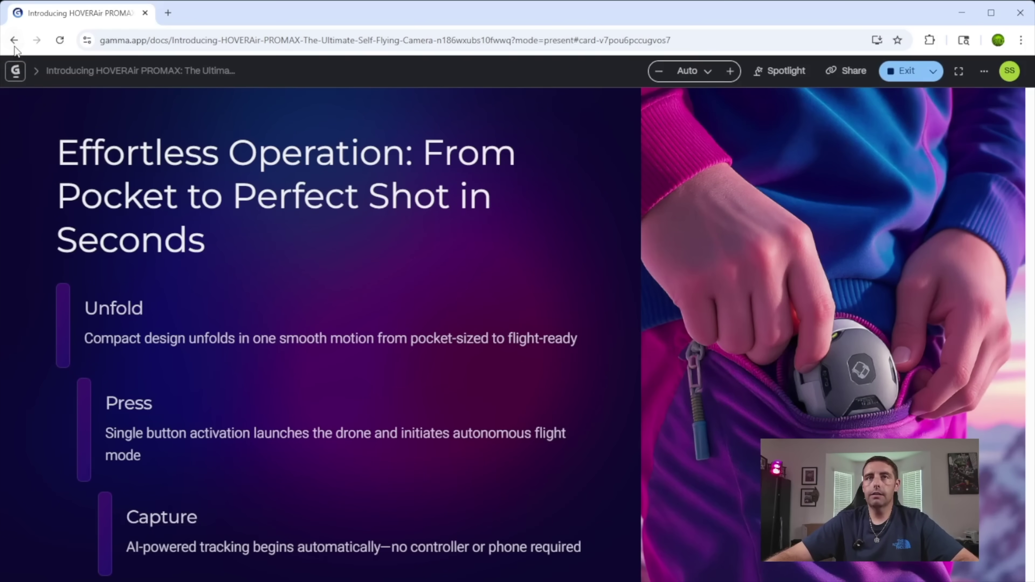
- Reopen the HOVERAir PROMAX deck, retype the title word as HOVERAir, and bring up Edit with AI
{"action": "left_click", "coordinate": [15, 70]}
{"action": "left_click", "coordinate": [290, 240]}
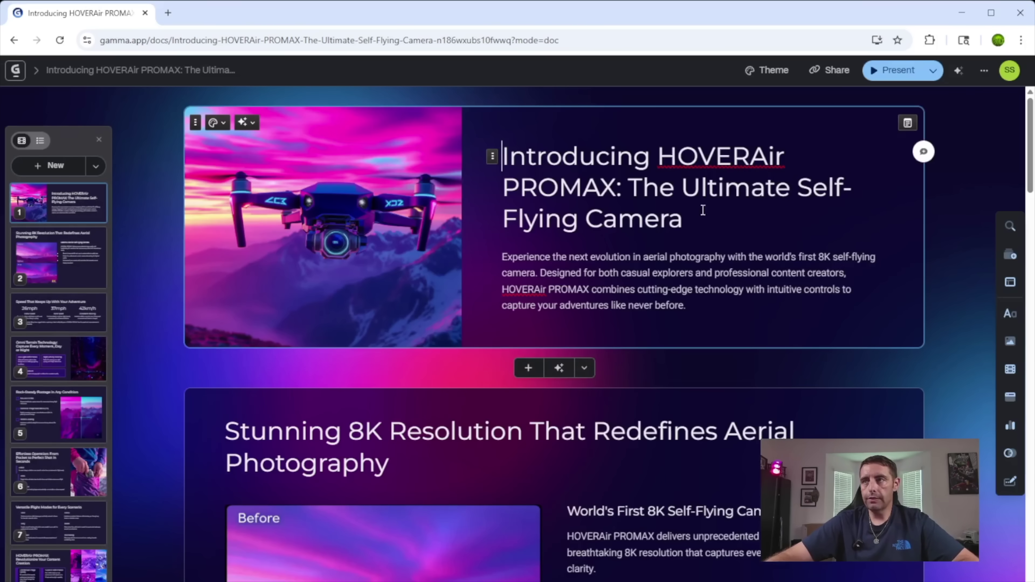
{"action": "left_click", "coordinate": [791, 150]}
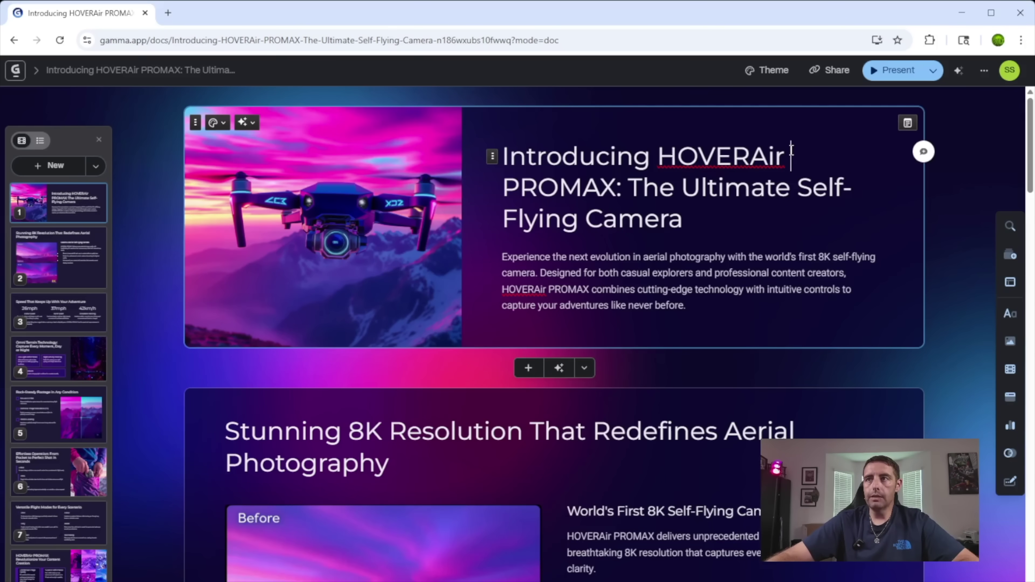
{"action": "key", "text": "BackSpace"}
{"action": "key", "text": "BackSpace"}
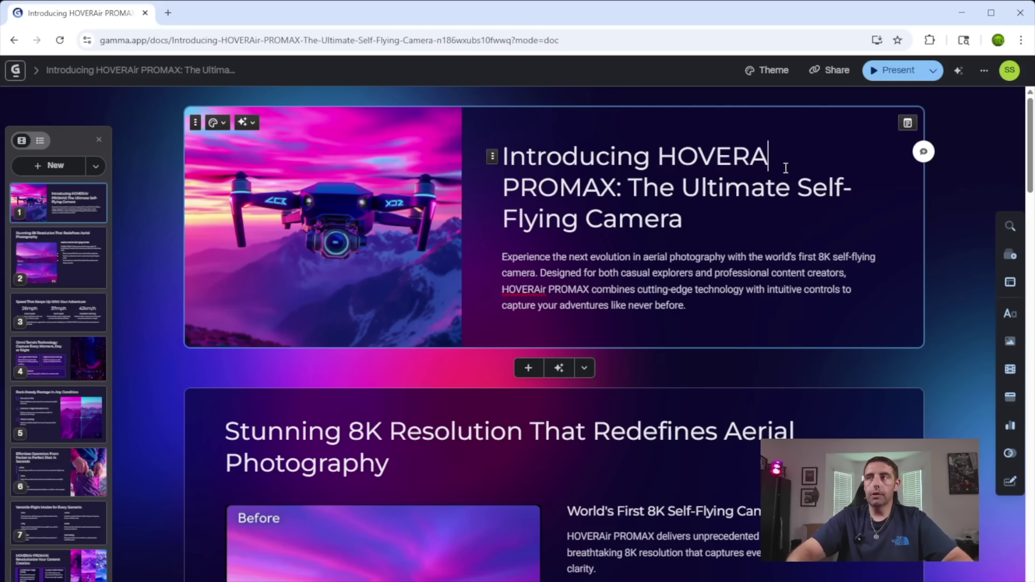
{"action": "type", "text": "IR"}
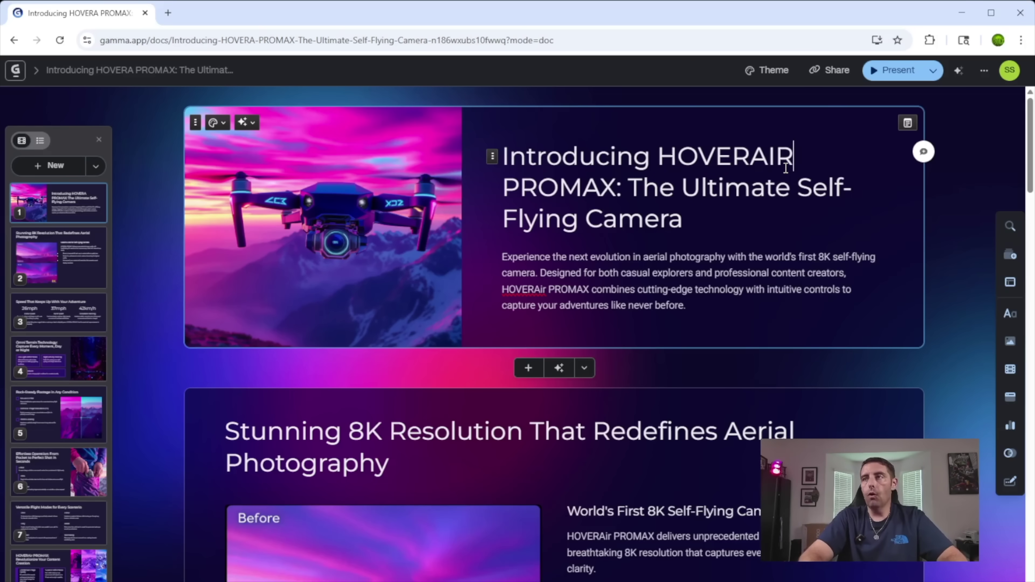
{"action": "key", "text": "BackSpace"}
{"action": "key", "text": "BackSpace"}
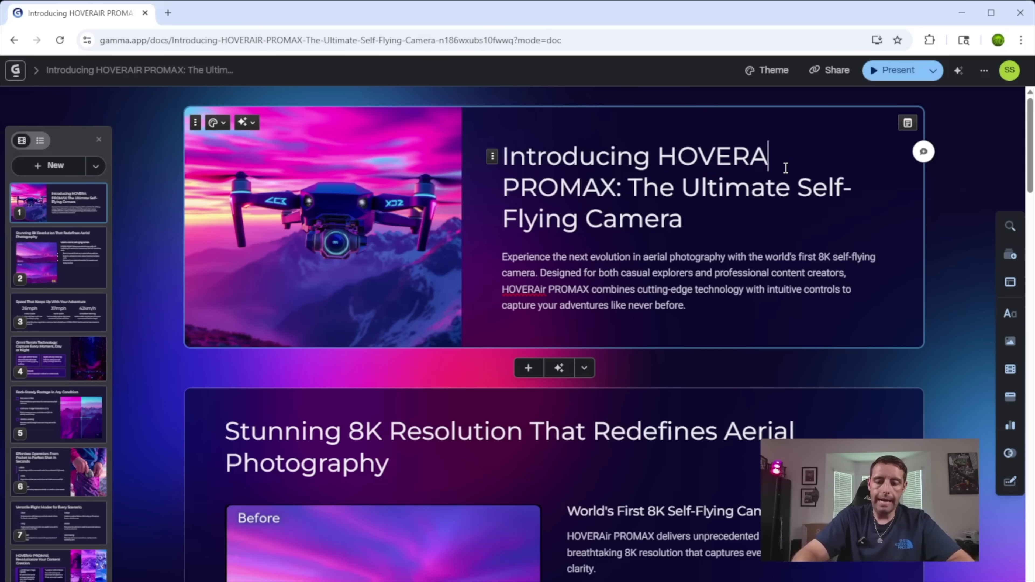
{"action": "type", "text": "ir"}
{"action": "key", "text": "BackSpace"}
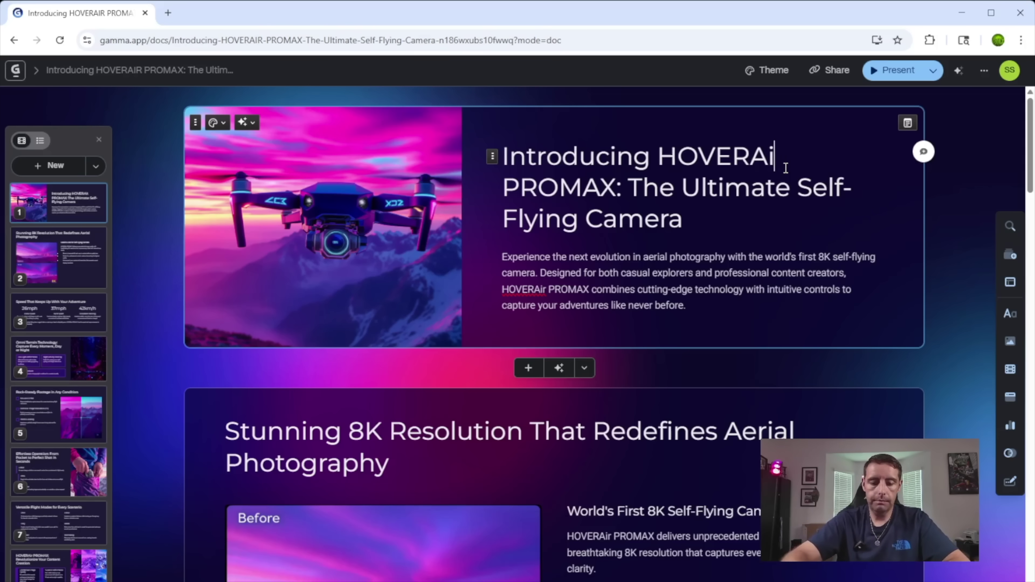
{"action": "type", "text": "r"}
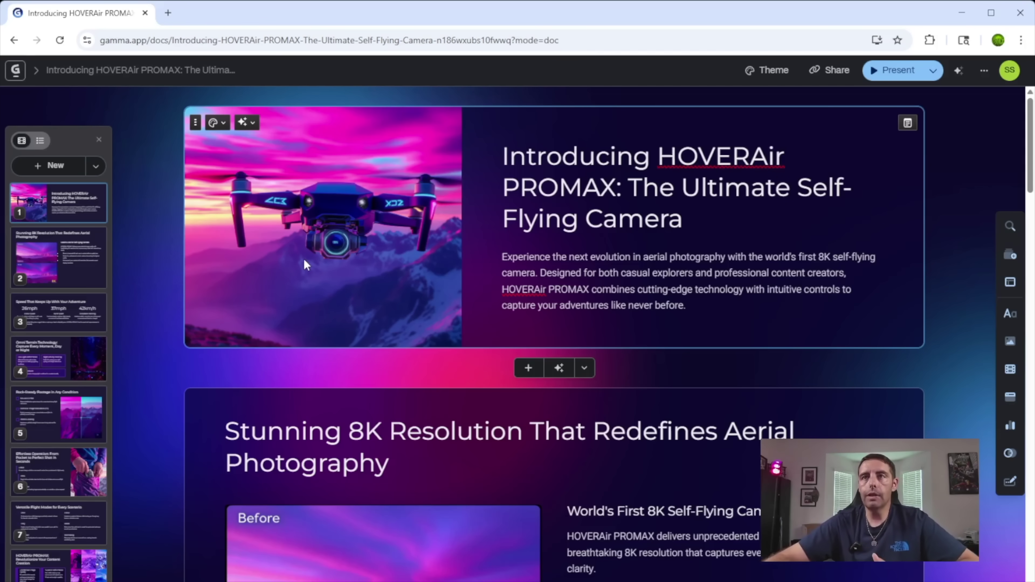
{"action": "left_click", "coordinate": [251, 122]}
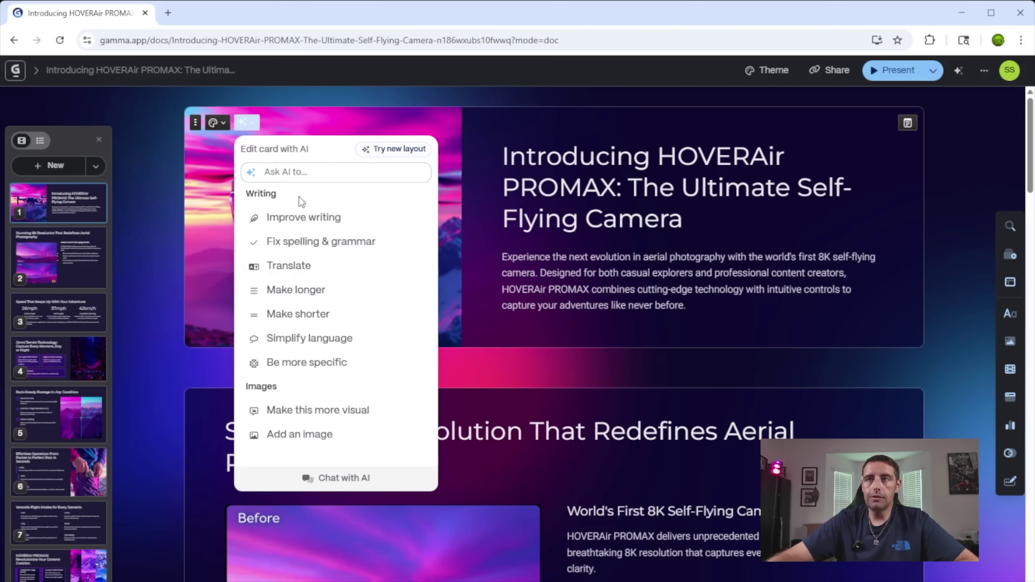
- Ask the AI to 'replace with a smaller slimmer drone' on the opening card
{"action": "left_click", "coordinate": [303, 172]}
{"action": "type", "text": "replac"}
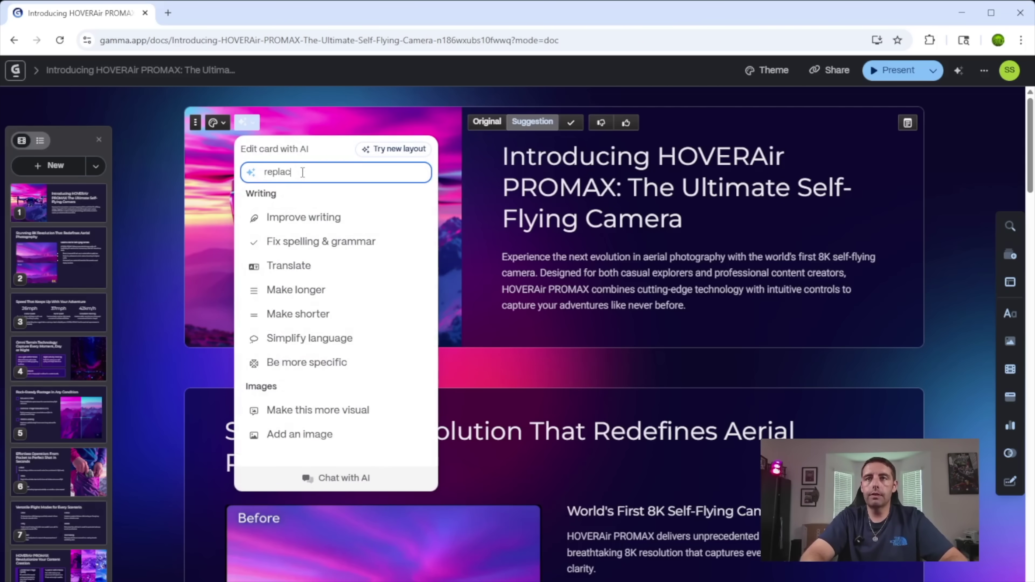
{"action": "type", "text": "e with a smaller "}
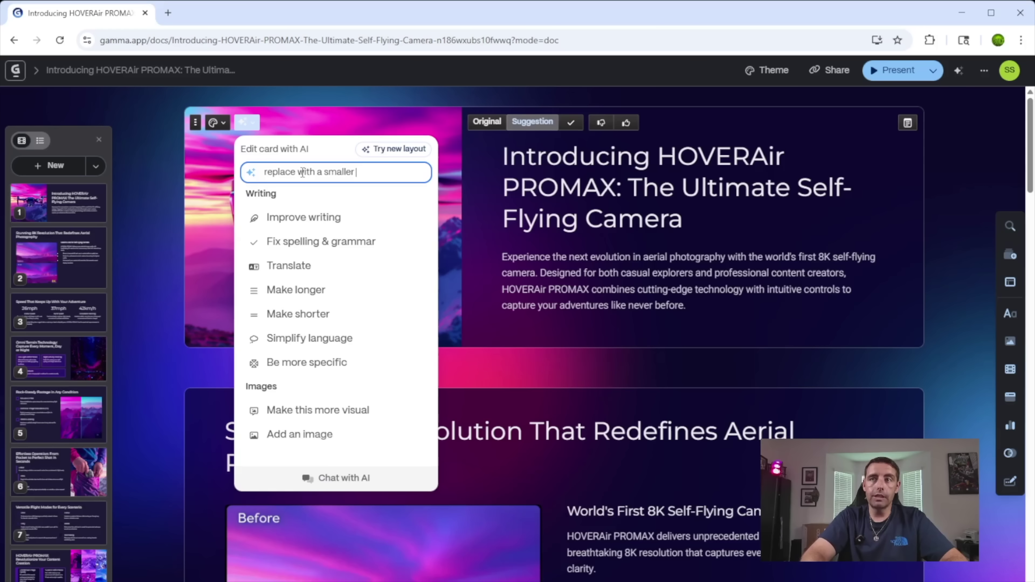
{"action": "type", "text": "droneslimmer dron"}
{"action": "key", "text": "Return"}
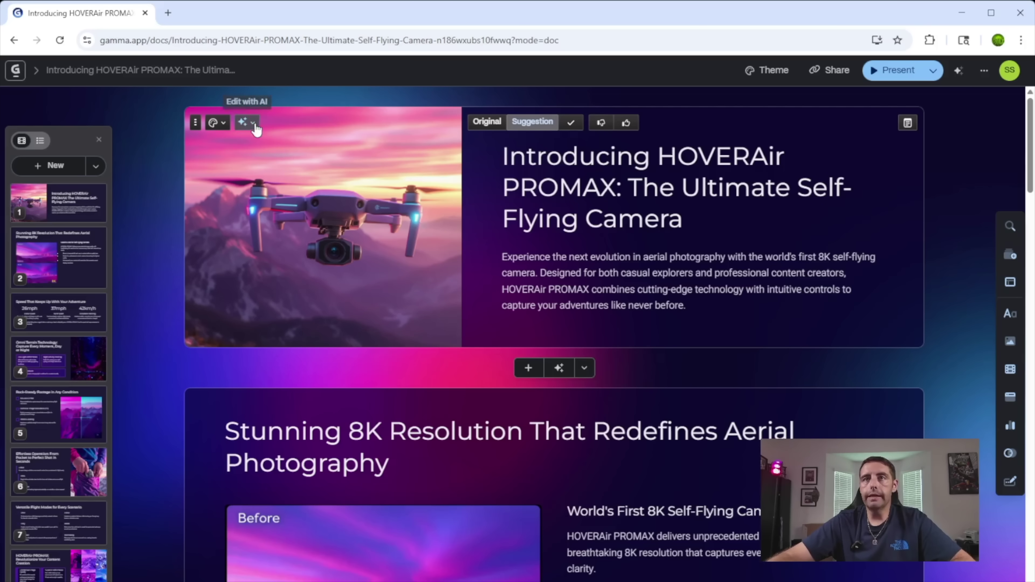
- Try the top and background image layouts, then settle on the image-right layout
{"action": "left_click", "coordinate": [213, 123]}
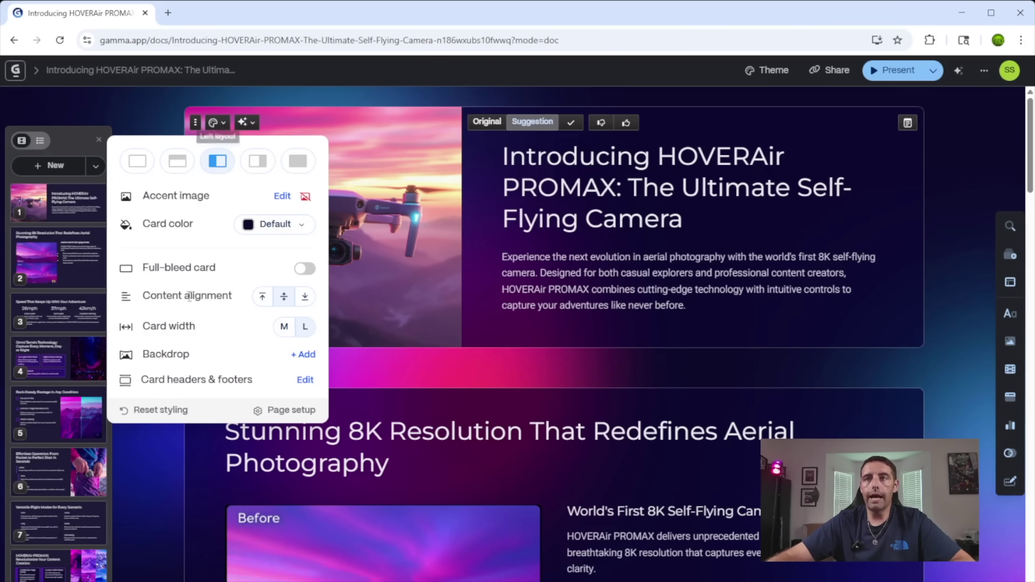
{"action": "left_click", "coordinate": [169, 163]}
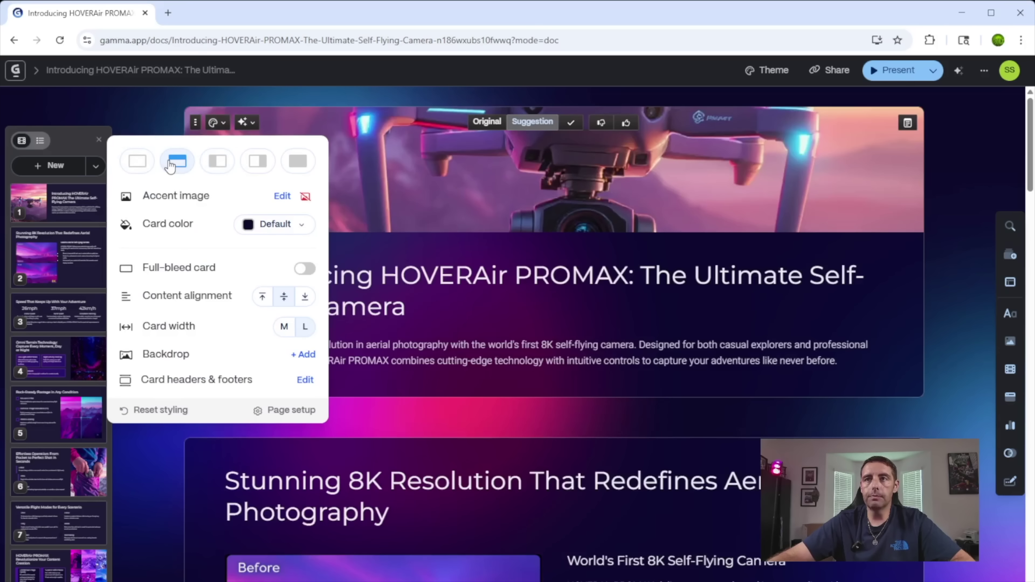
{"action": "left_click", "coordinate": [255, 163]}
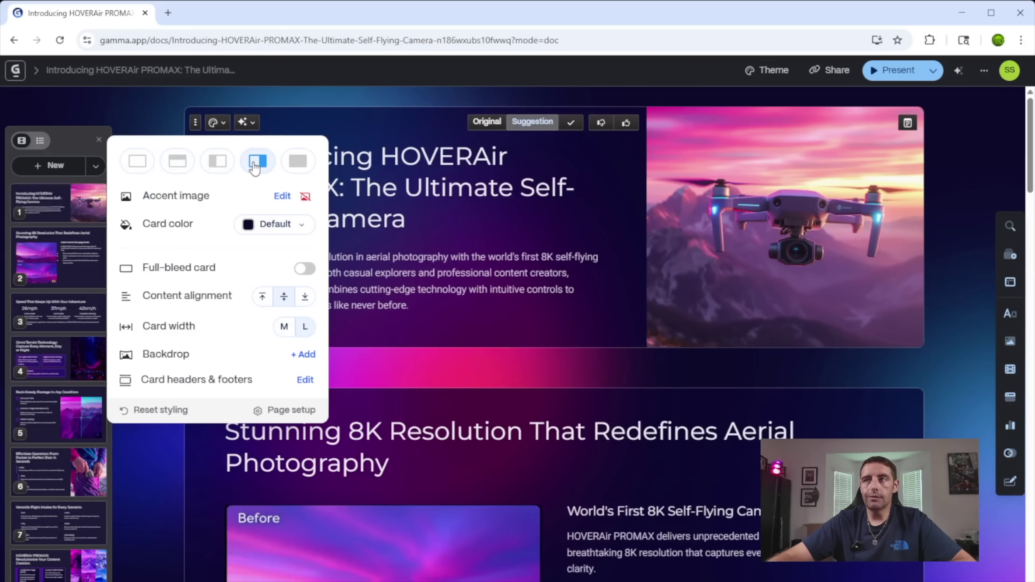
{"action": "left_click", "coordinate": [301, 163]}
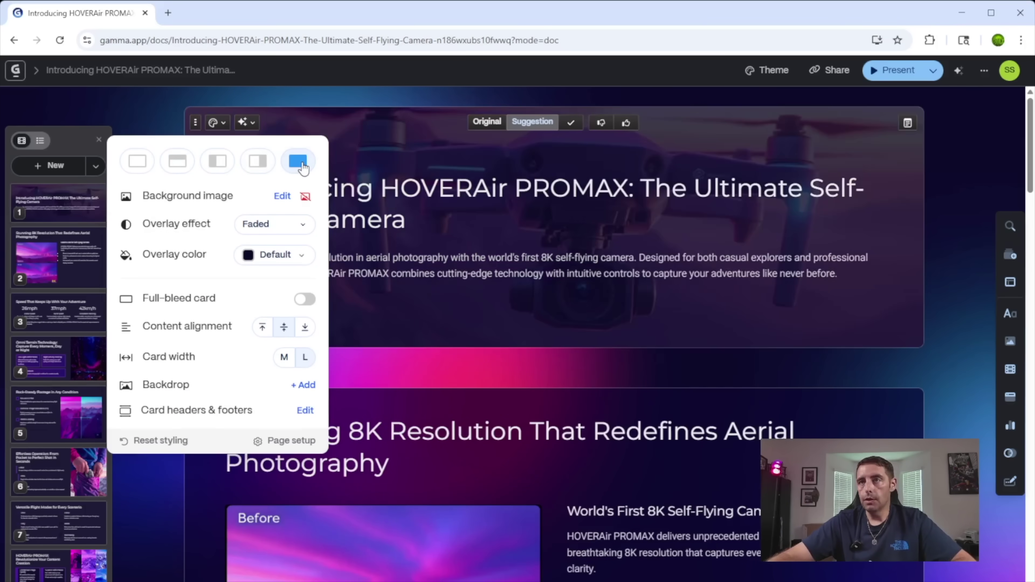
{"action": "left_click", "coordinate": [253, 164]}
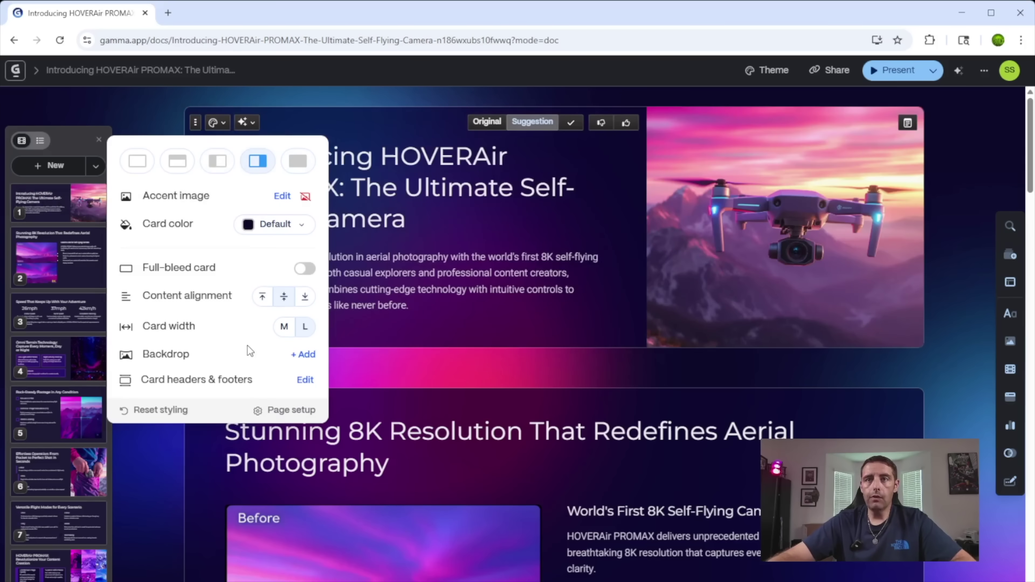
{"action": "scroll", "coordinate": [733, 403], "scroll_direction": "down", "scroll_amount": 20}
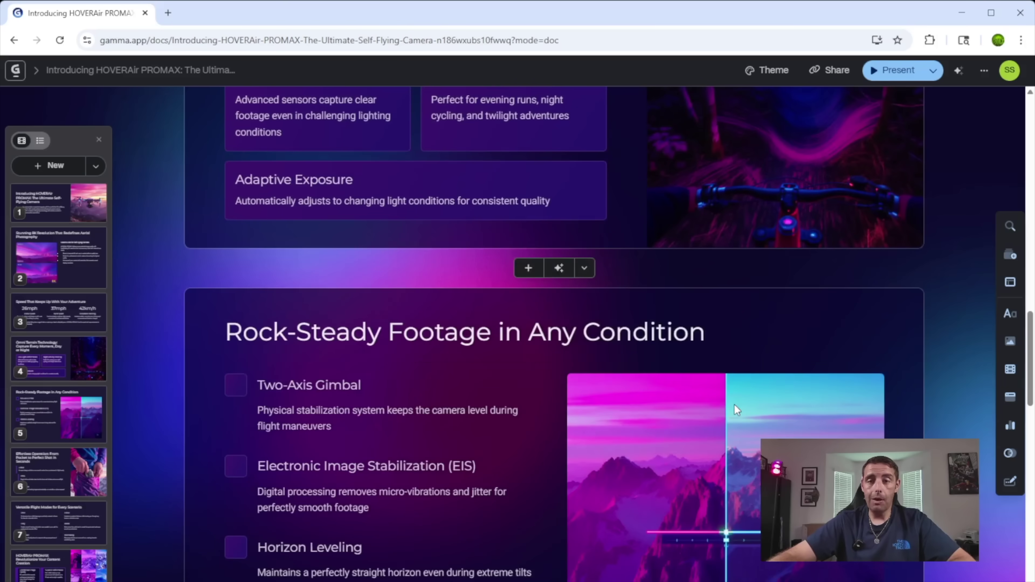
- Scroll through the HOVERAir document, then start another new gamma with AI
{"action": "scroll", "coordinate": [733, 403], "scroll_direction": "down", "scroll_amount": 10}
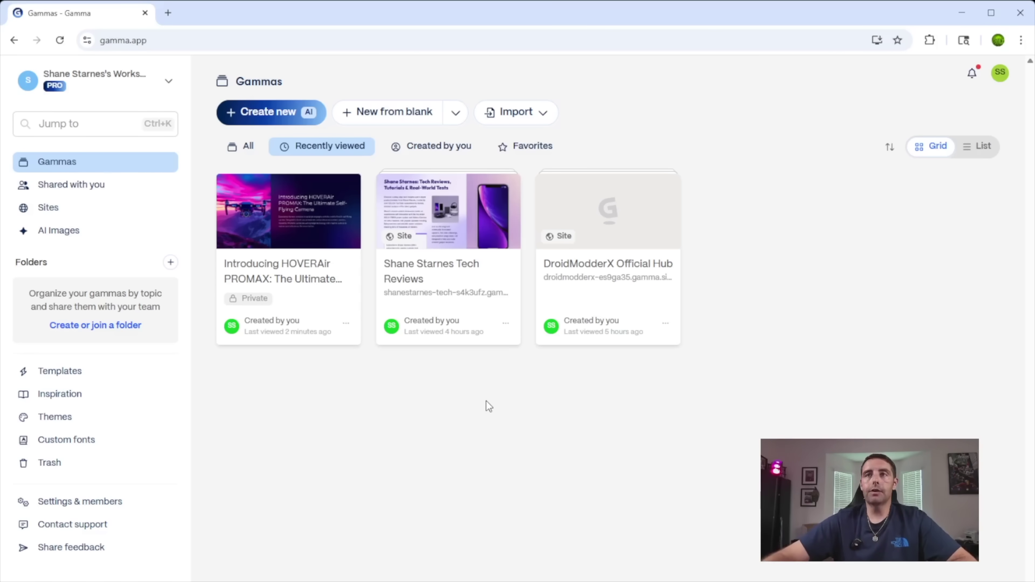
{"action": "left_click", "coordinate": [255, 114]}
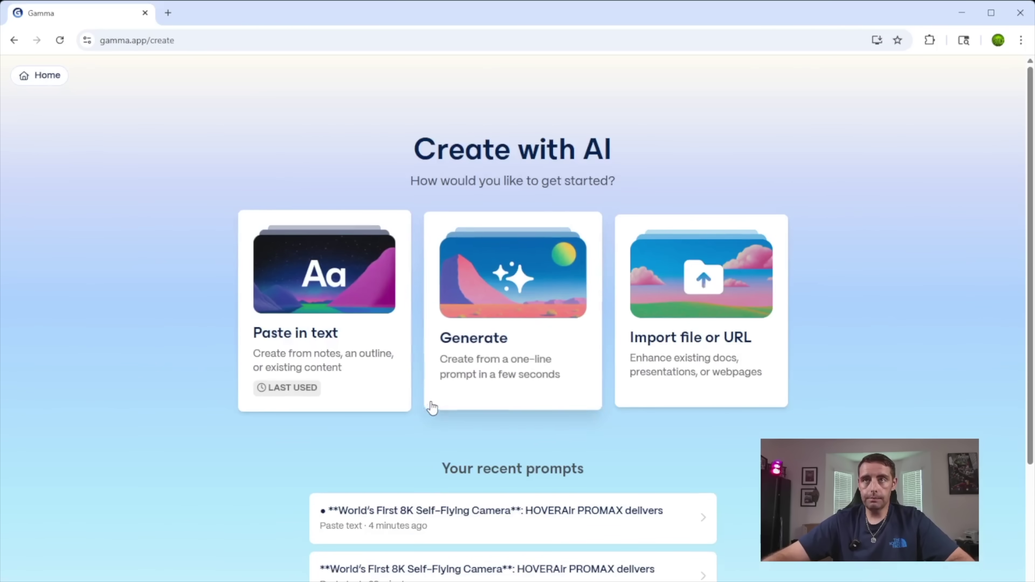
- Generate a presentation outline from the prompt 'create a Media Kit for the MKBHD Channel'
{"action": "left_click", "coordinate": [459, 386]}
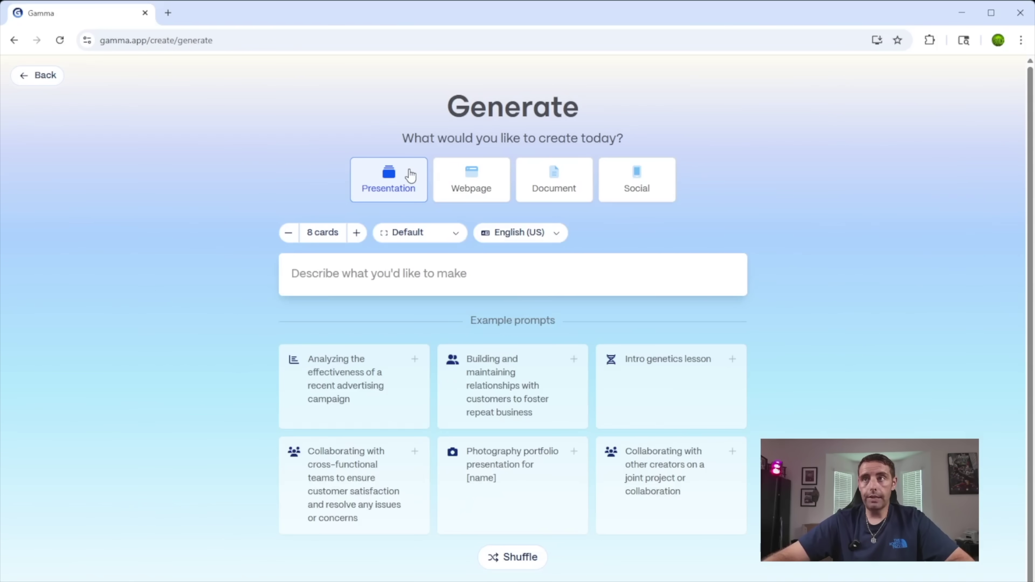
{"action": "left_click", "coordinate": [373, 273]}
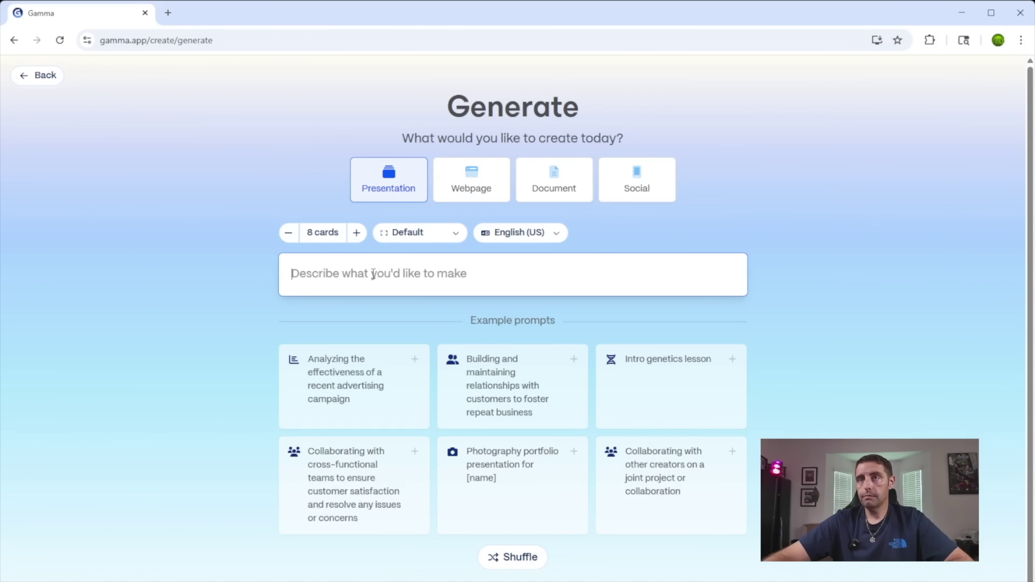
{"action": "type", "text": "cre"}
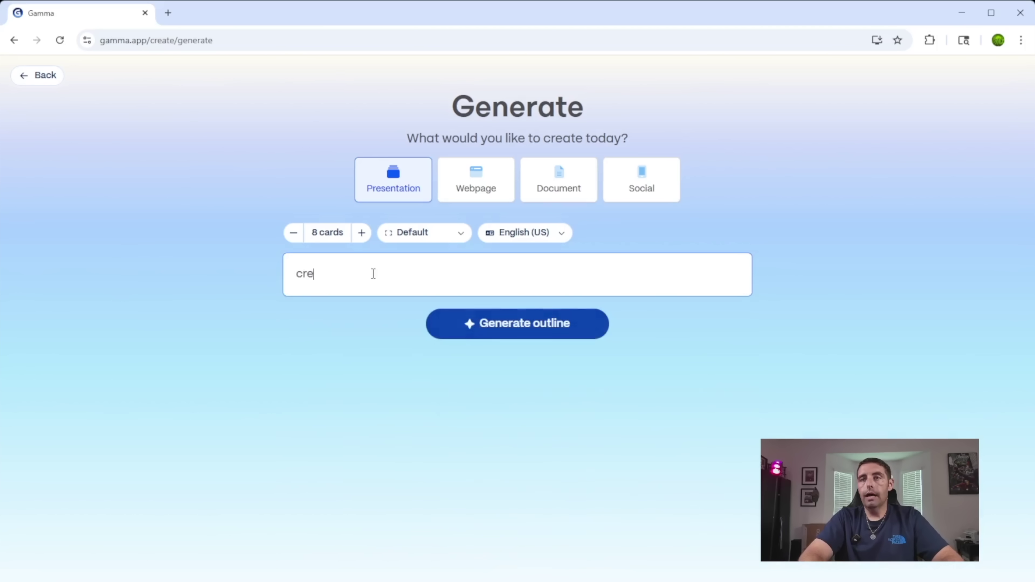
{"action": "type", "text": "ate a Me"}
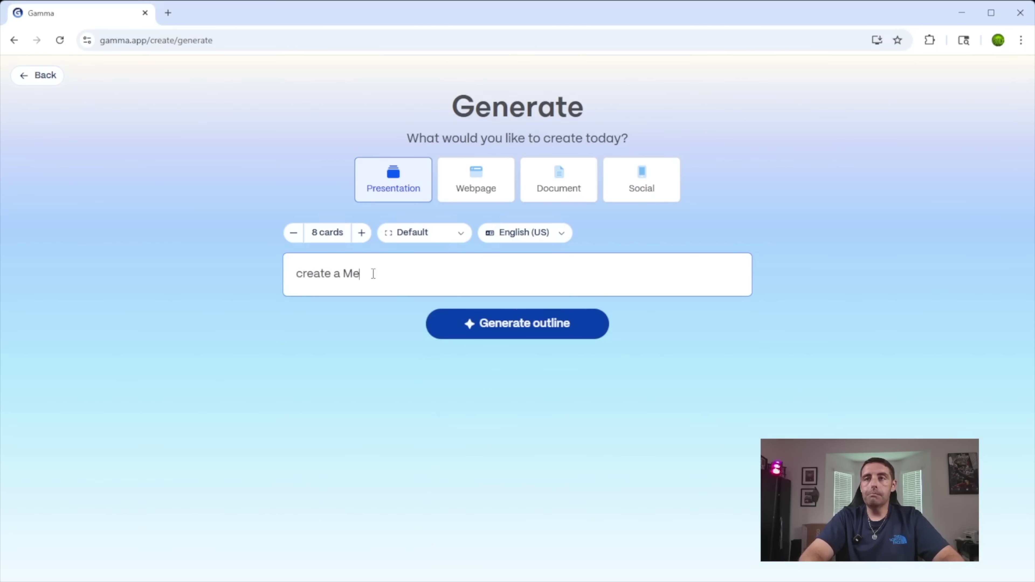
{"action": "type", "text": "dia Kit for "}
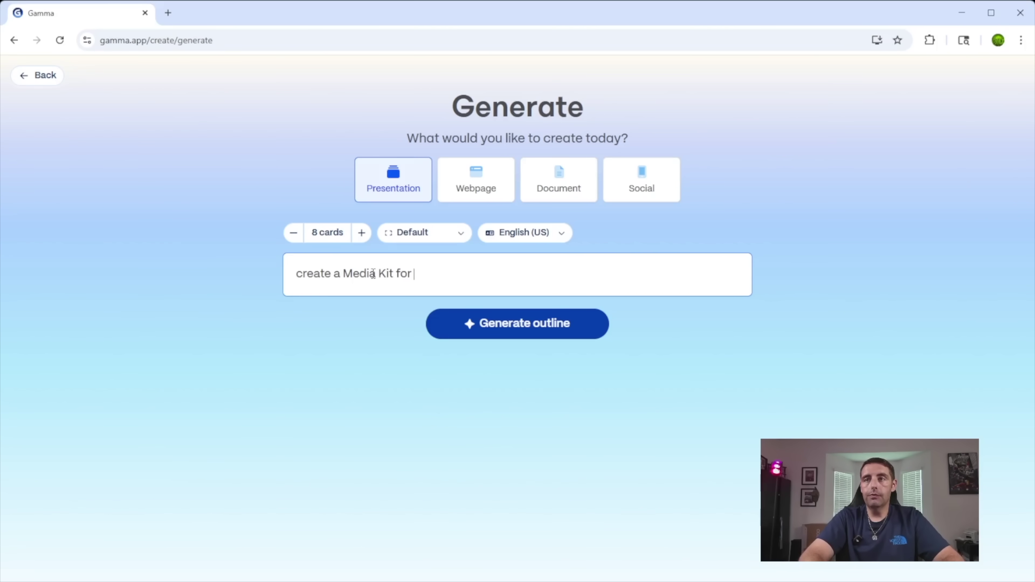
{"action": "type", "text": "the MKBH"}
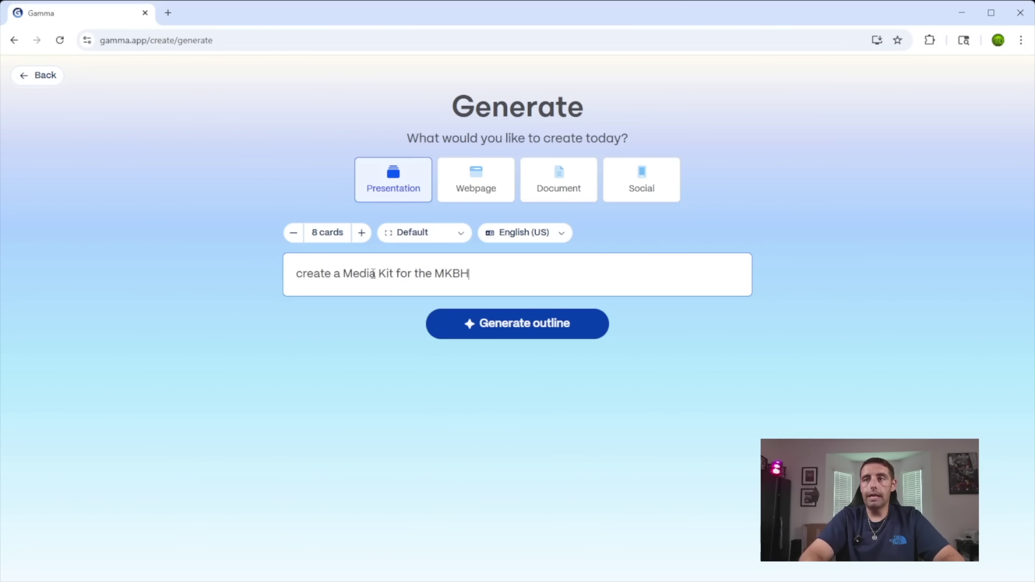
{"action": "type", "text": "D Channel"}
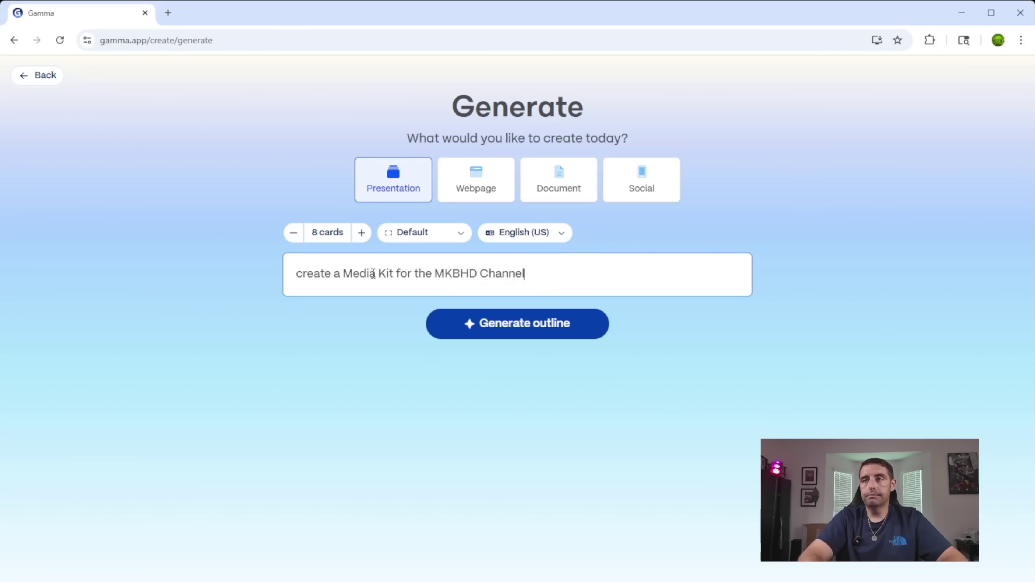
{"action": "left_click", "coordinate": [553, 332]}
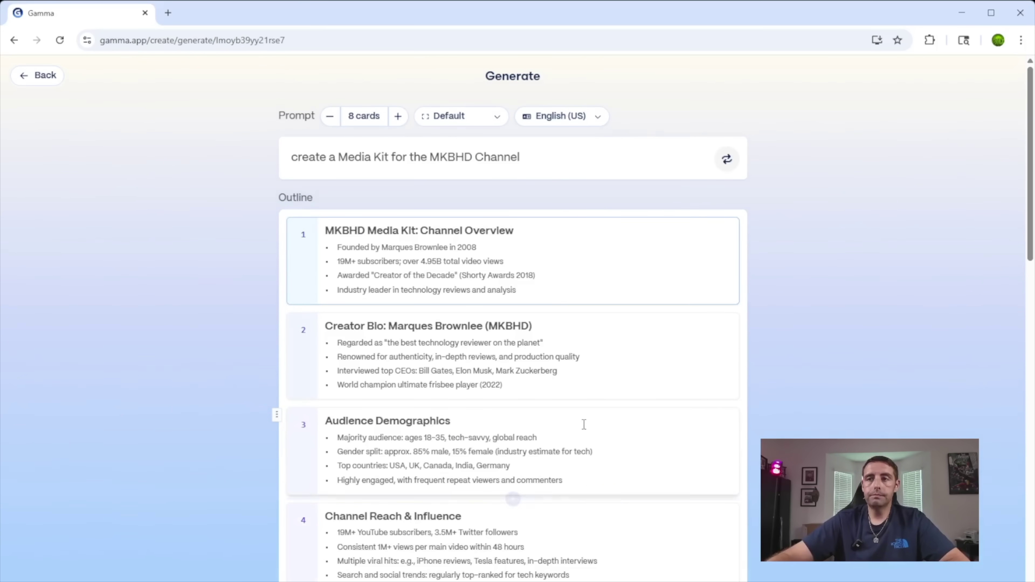
- Scroll through the generated MKBHD outline cards, from Channel Overview down to Brand Partnerships
{"action": "scroll", "coordinate": [584, 427], "scroll_direction": "down", "scroll_amount": 5}
{"action": "scroll", "coordinate": [608, 439], "scroll_direction": "up", "scroll_amount": 3}
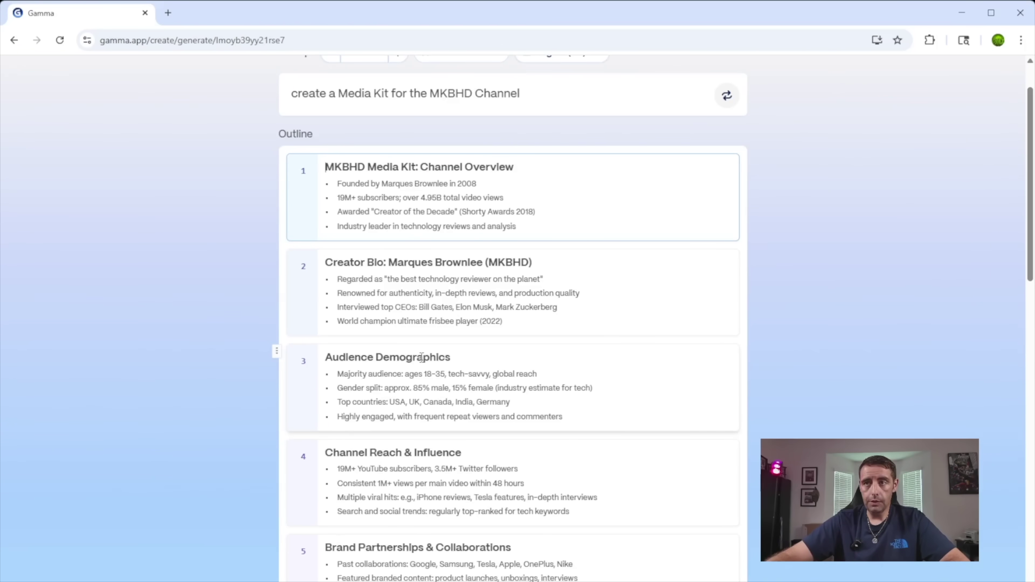
{"action": "scroll", "coordinate": [596, 402], "scroll_direction": "down", "scroll_amount": 2}
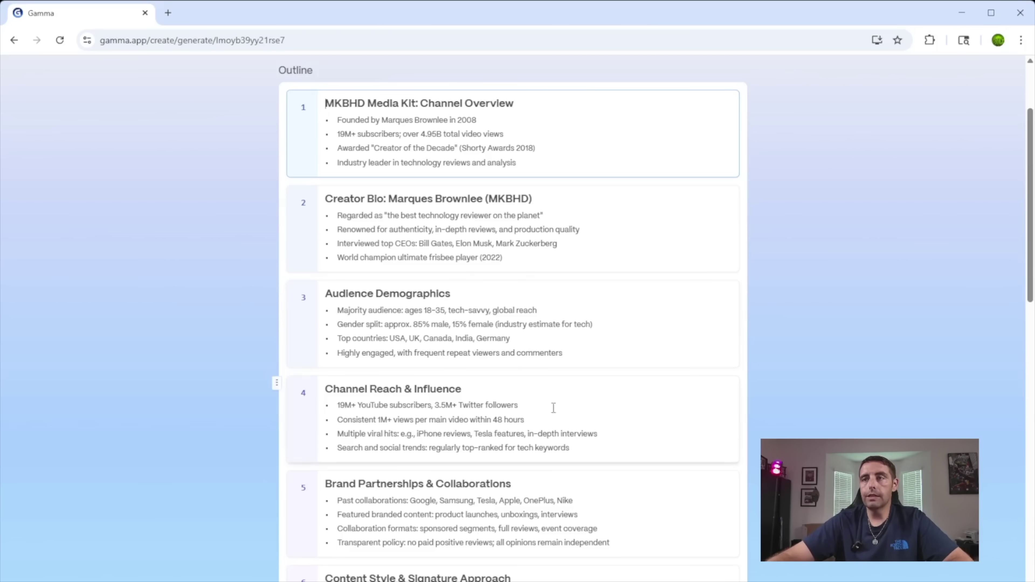
{"action": "scroll", "coordinate": [630, 358], "scroll_direction": "up", "scroll_amount": 3}
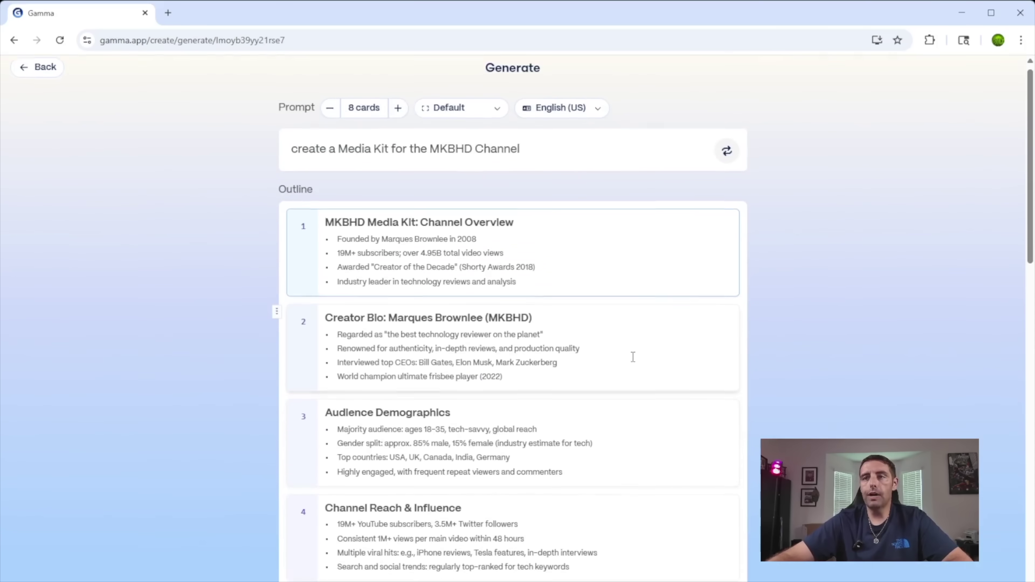
{"action": "scroll", "coordinate": [633, 357], "scroll_direction": "down", "scroll_amount": 1}
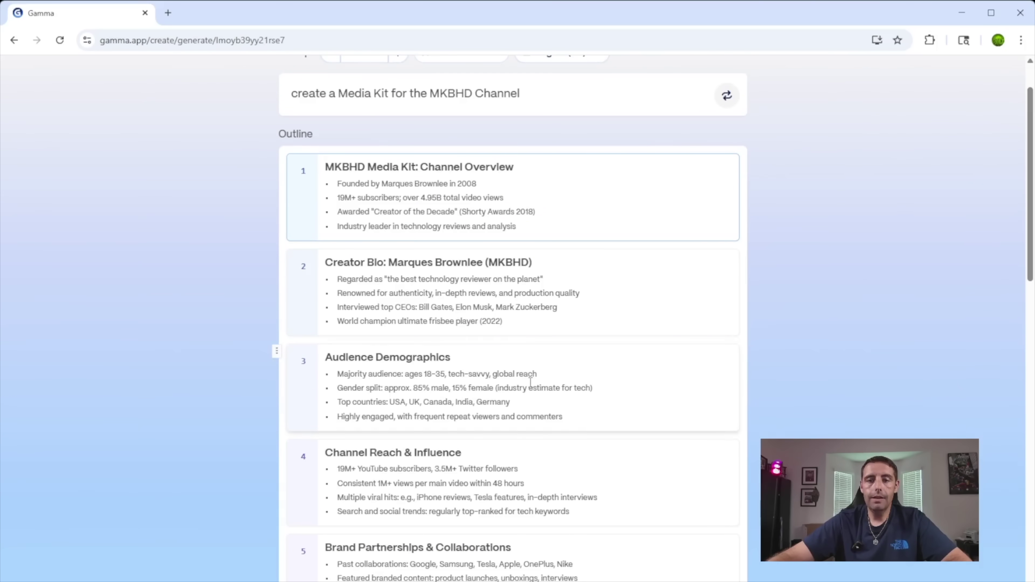
- Under Creator Bio, trim the interviewed CEOs line and add an 'Also interviewed' bullet naming another notable interviewee
{"action": "left_click", "coordinate": [562, 306]}
{"action": "key", "text": "BackSpace"}
{"action": "key", "text": "BackSpace"}
{"action": "key", "text": "BackSpace"}
{"action": "key", "text": "BackSpace"}
{"action": "key", "text": "BackSpace"}
{"action": "key", "text": "BackSpace"}
{"action": "key", "text": "BackSpace"}
{"action": "key", "text": "BackSpace"}
{"action": "key", "text": "BackSpace"}
{"action": "key", "text": "BackSpace"}
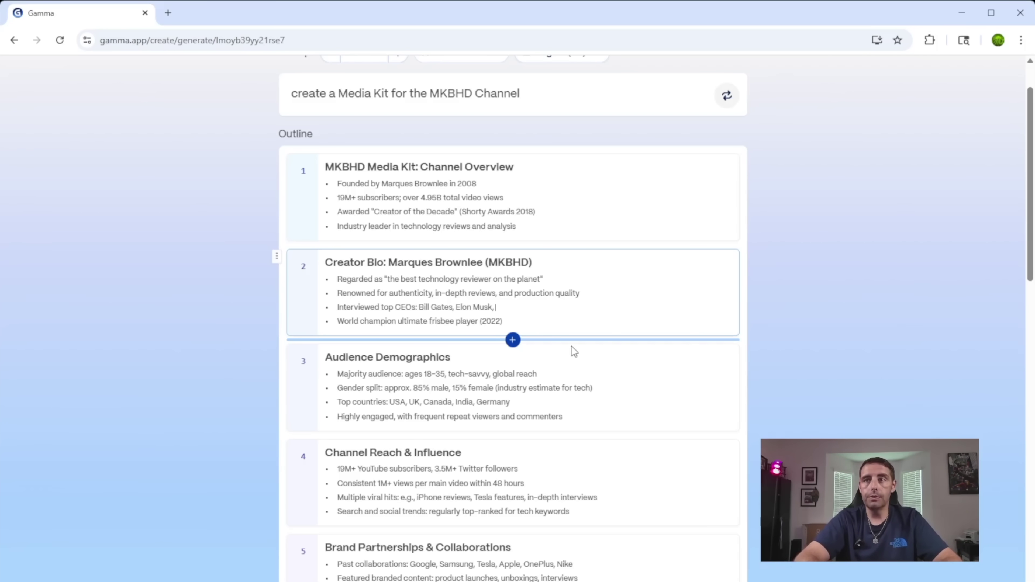
{"action": "key", "text": "Return"}
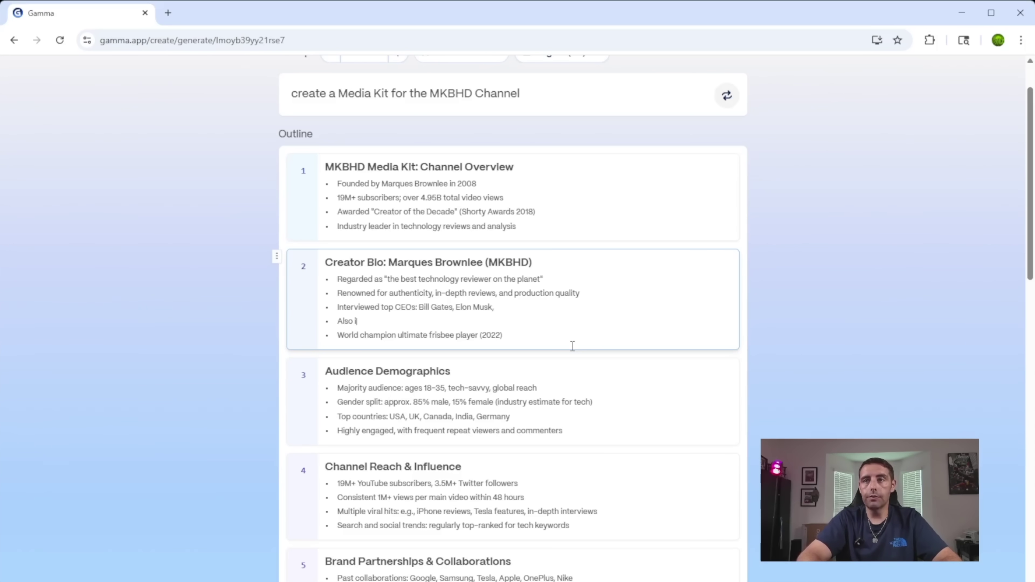
{"action": "type", "text": "Also interviewed Kon"}
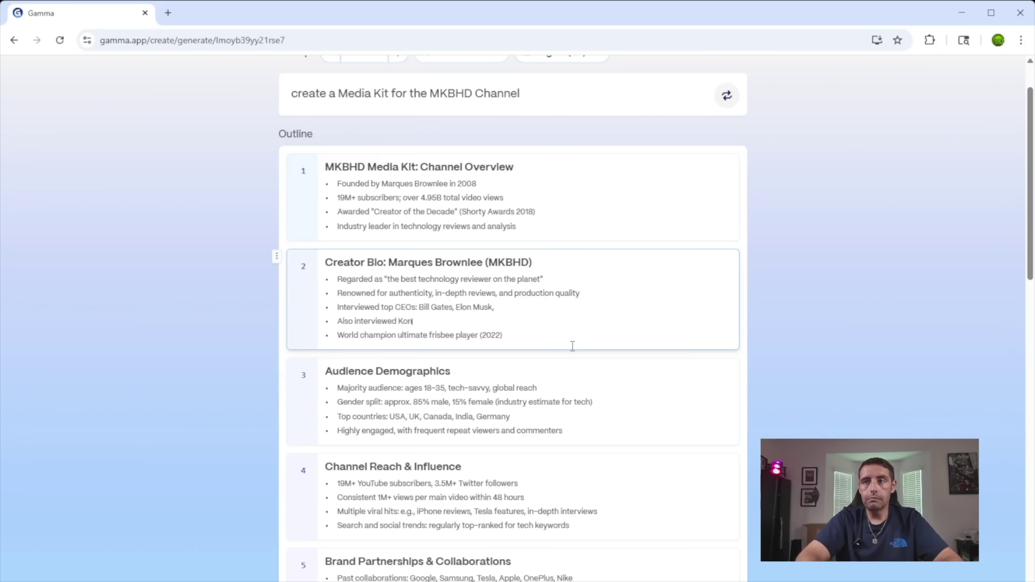
{"action": "type", "text": "e Bryant"}
- Scroll down to review outline cards 3 through 8
{"action": "scroll", "coordinate": [571, 344], "scroll_direction": "down", "scroll_amount": 4}
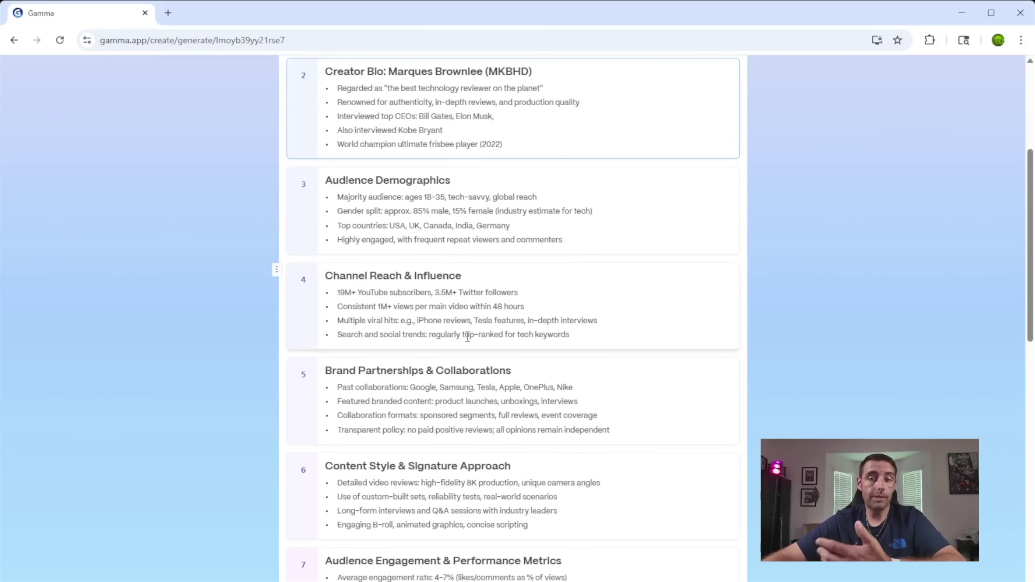
{"action": "scroll", "coordinate": [489, 330], "scroll_direction": "down", "scroll_amount": 3}
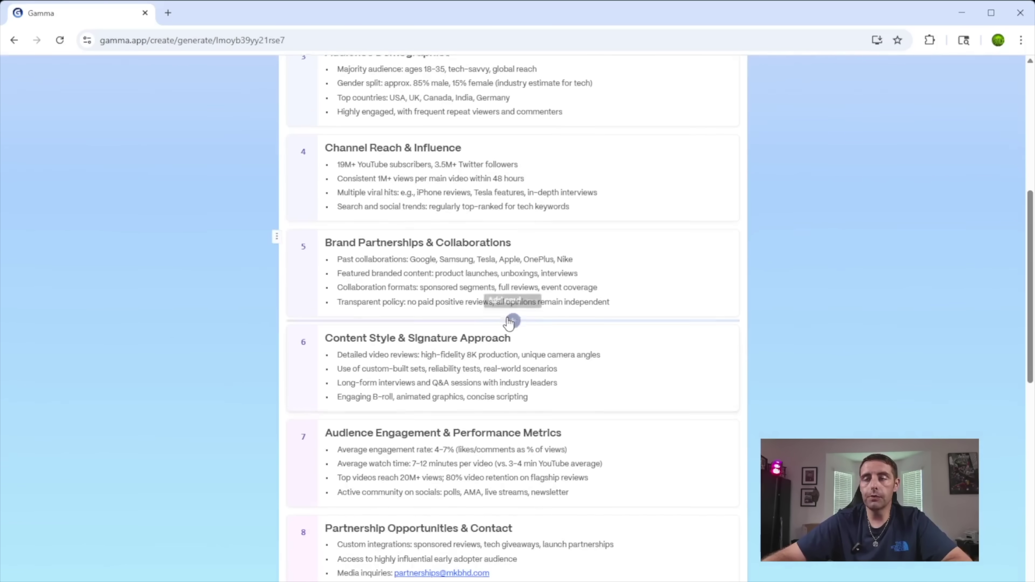
{"action": "scroll", "coordinate": [511, 320], "scroll_direction": "down", "scroll_amount": 4}
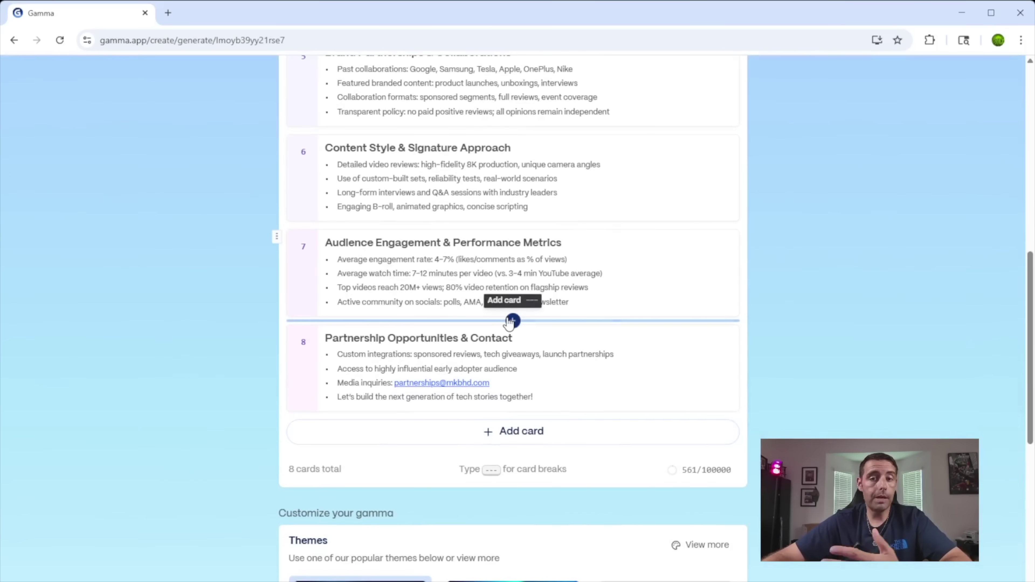
- Switch the presentation theme to Canaveral from the full theme list
{"action": "scroll", "coordinate": [591, 290], "scroll_direction": "down", "scroll_amount": 3}
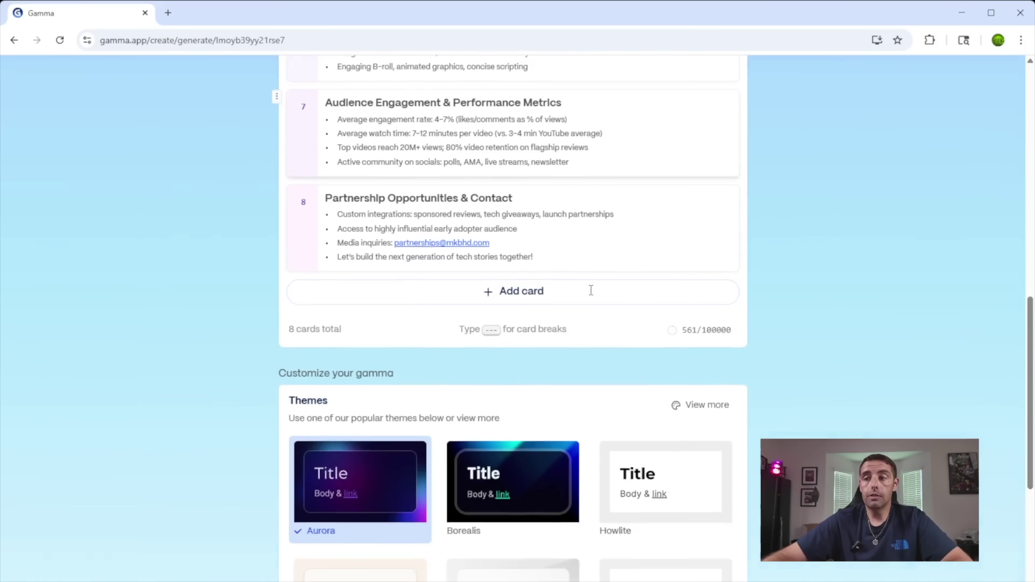
{"action": "scroll", "coordinate": [590, 292], "scroll_direction": "down", "scroll_amount": 7}
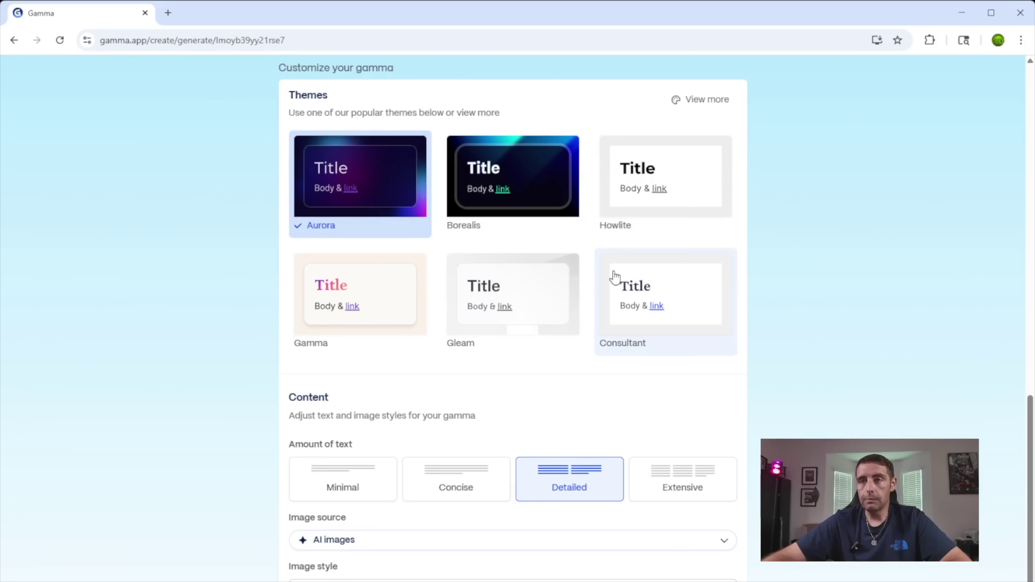
{"action": "left_click", "coordinate": [697, 100]}
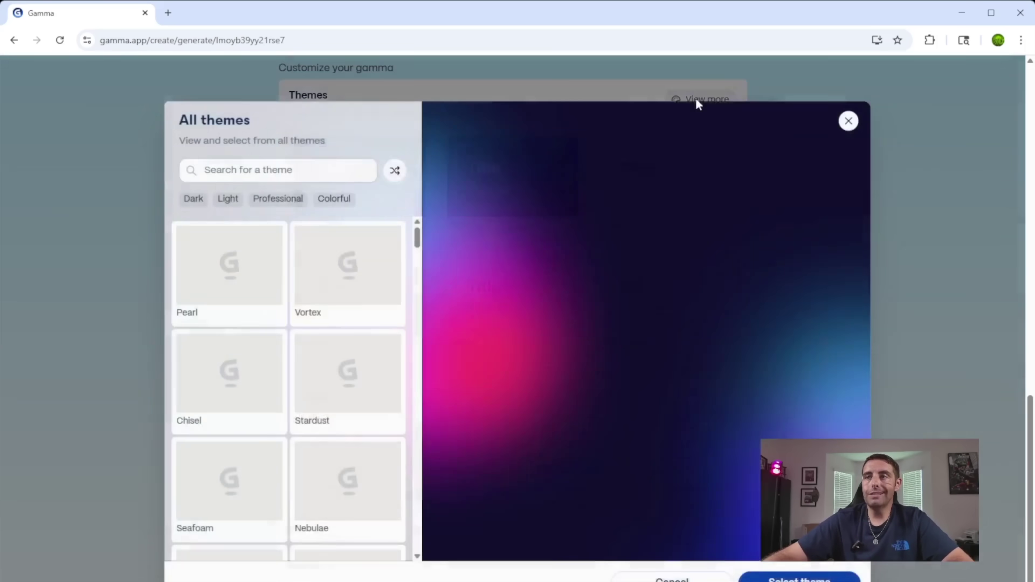
{"action": "scroll", "coordinate": [355, 349], "scroll_direction": "down", "scroll_amount": 5}
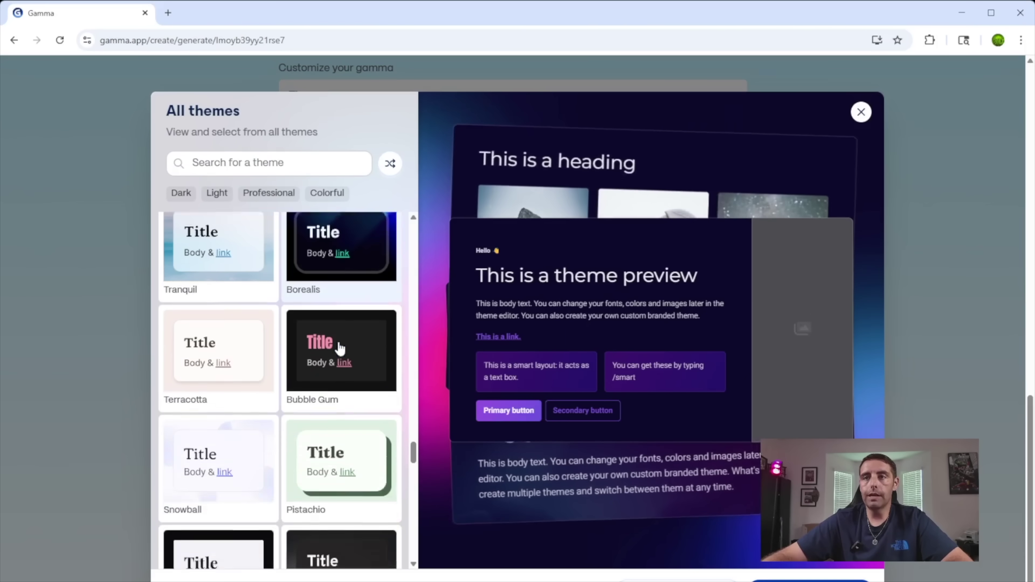
{"action": "scroll", "coordinate": [340, 349], "scroll_direction": "down", "scroll_amount": 10}
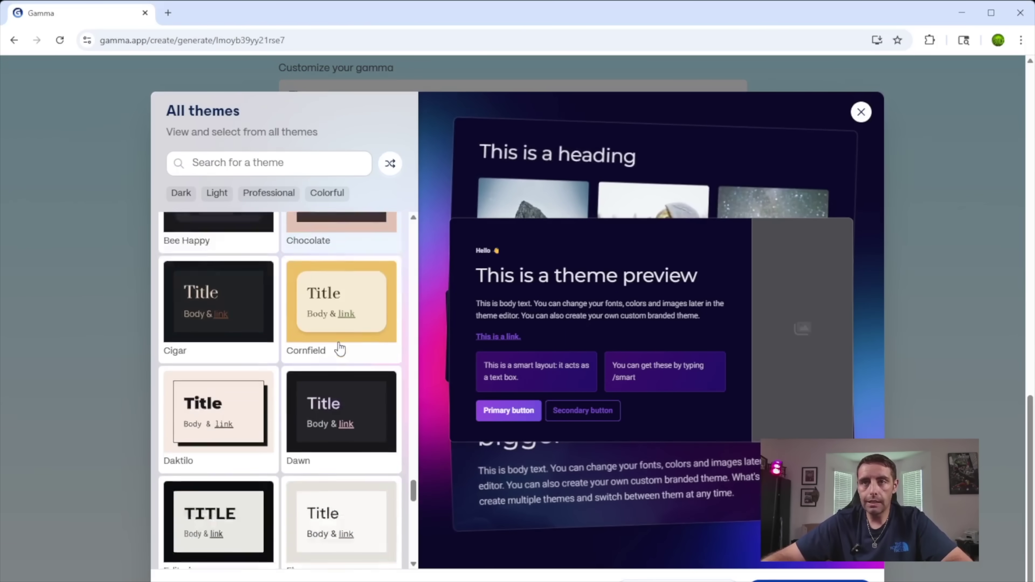
{"action": "scroll", "coordinate": [340, 348], "scroll_direction": "down", "scroll_amount": 10}
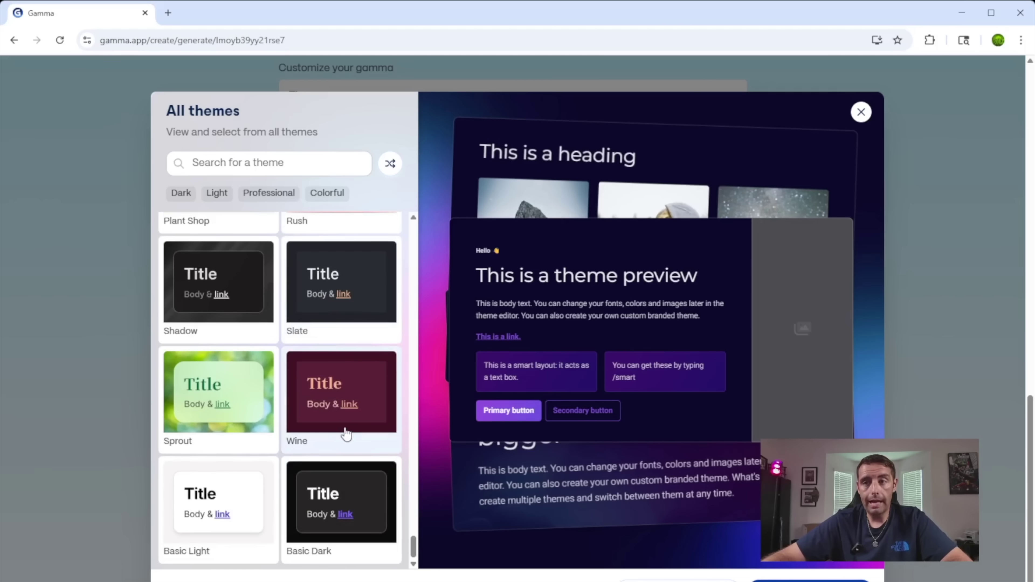
{"action": "scroll", "coordinate": [346, 435], "scroll_direction": "up", "scroll_amount": 20}
{"action": "left_click", "coordinate": [353, 455]}
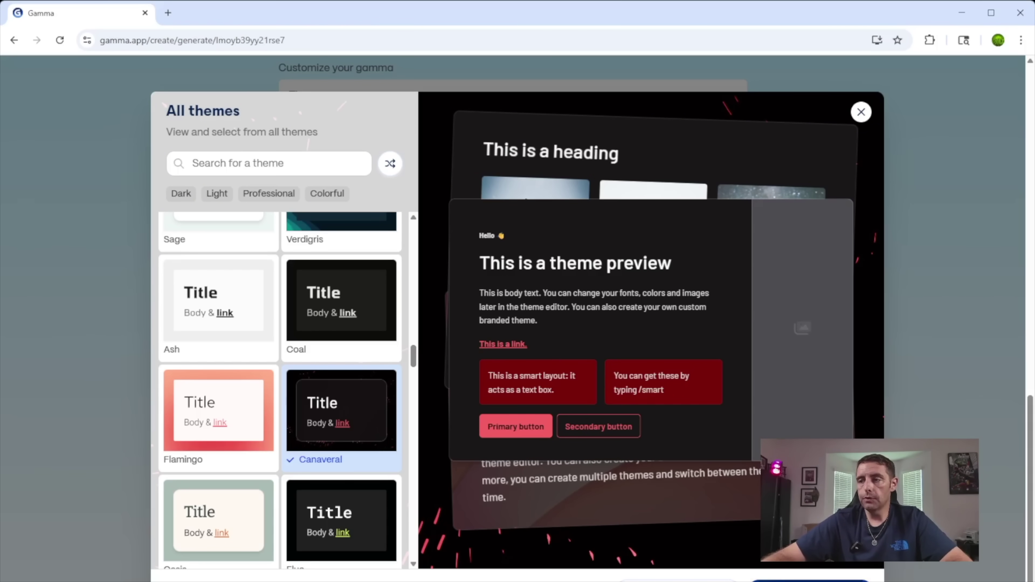
{"action": "left_click", "coordinate": [799, 581]}
- Set the image source to Animated GIFs
{"action": "scroll", "coordinate": [591, 428], "scroll_direction": "down", "scroll_amount": 3}
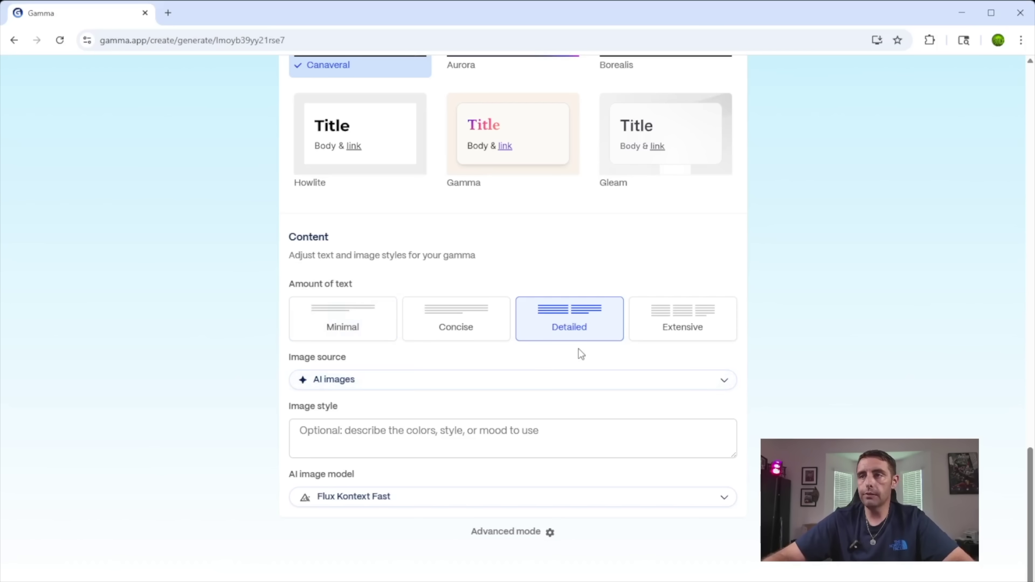
{"action": "left_click", "coordinate": [724, 380]}
{"action": "scroll", "coordinate": [407, 526], "scroll_direction": "down", "scroll_amount": 1}
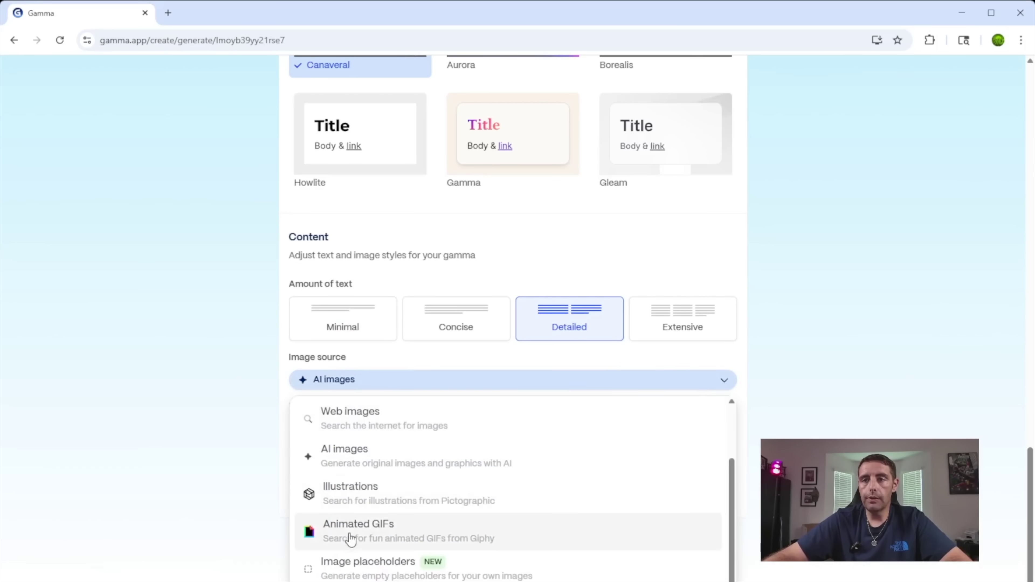
{"action": "left_click", "coordinate": [349, 534]}
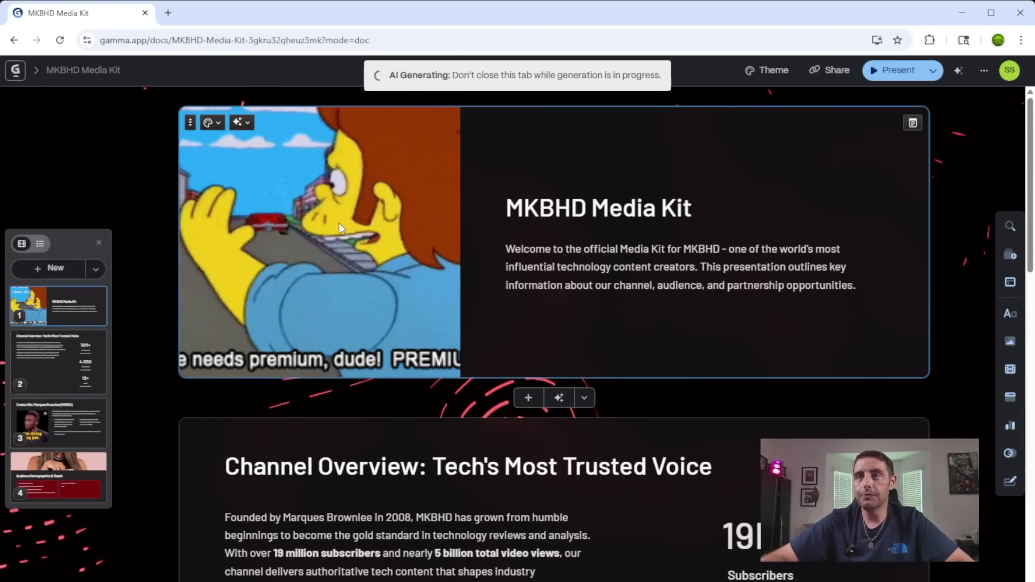
- Scroll through the finished MKBHD deck, past the metrics bar chart, to Partnership Opportunities & Next Steps
{"action": "scroll", "coordinate": [820, 413], "scroll_direction": "down", "scroll_amount": 7}
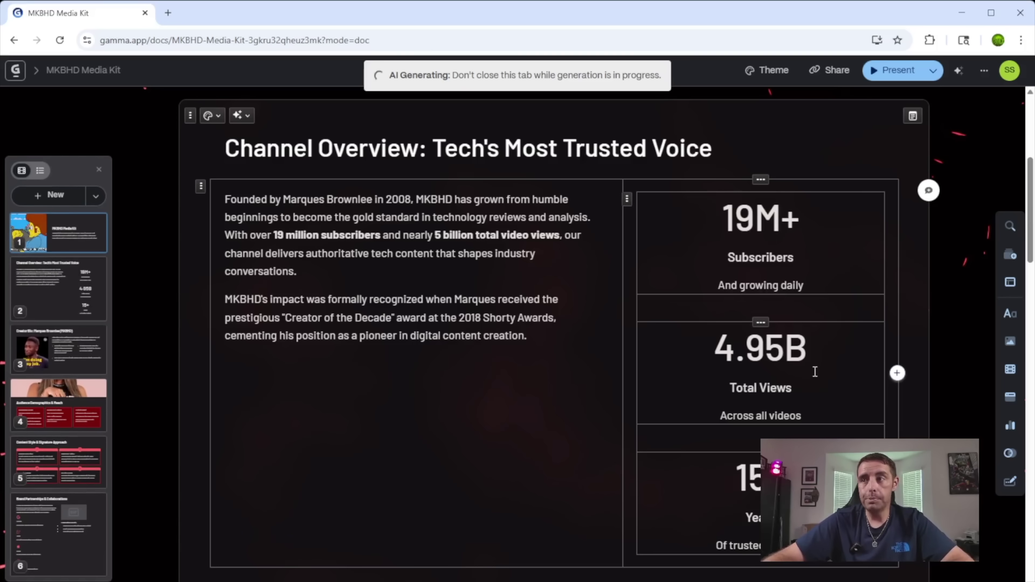
{"action": "scroll", "coordinate": [815, 371], "scroll_direction": "down", "scroll_amount": 3}
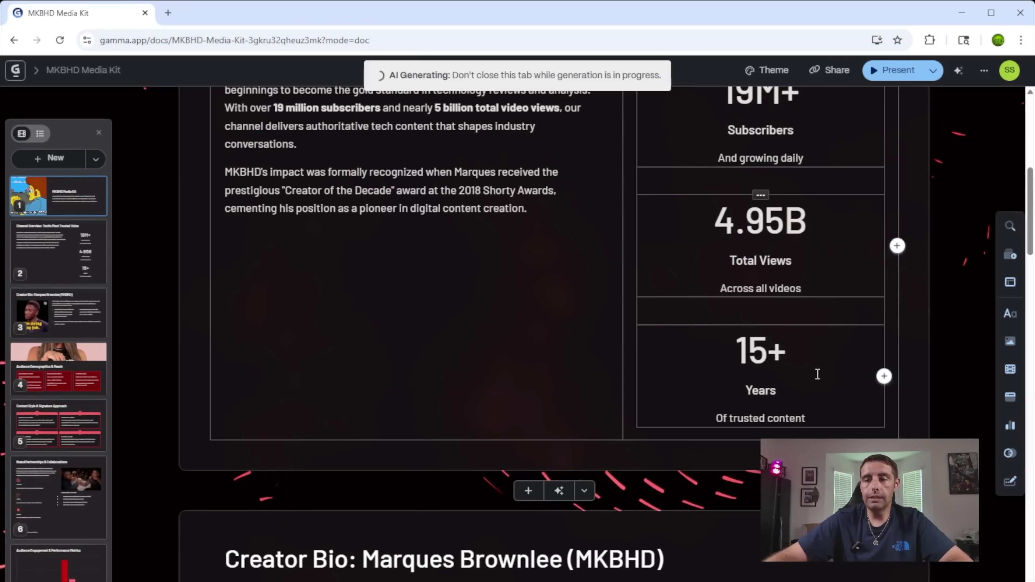
{"action": "scroll", "coordinate": [816, 374], "scroll_direction": "down", "scroll_amount": 8}
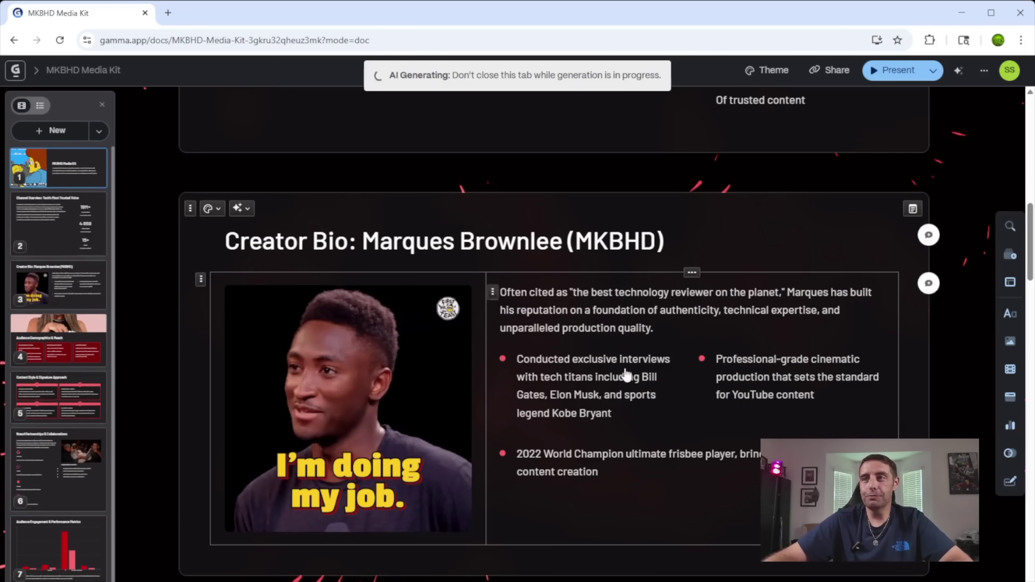
{"action": "scroll", "coordinate": [626, 374], "scroll_direction": "down", "scroll_amount": 13}
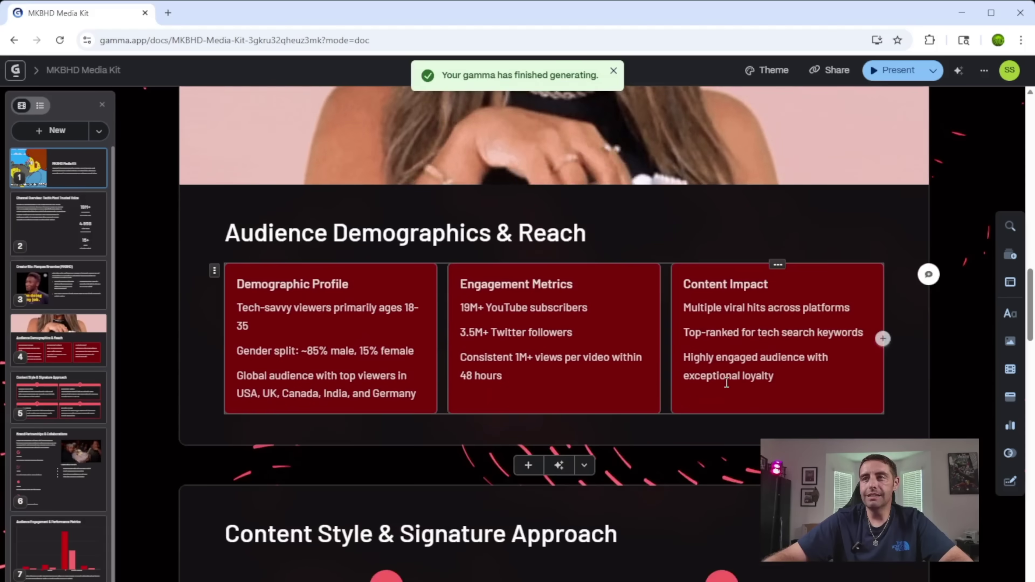
{"action": "scroll", "coordinate": [726, 383], "scroll_direction": "up", "scroll_amount": 3}
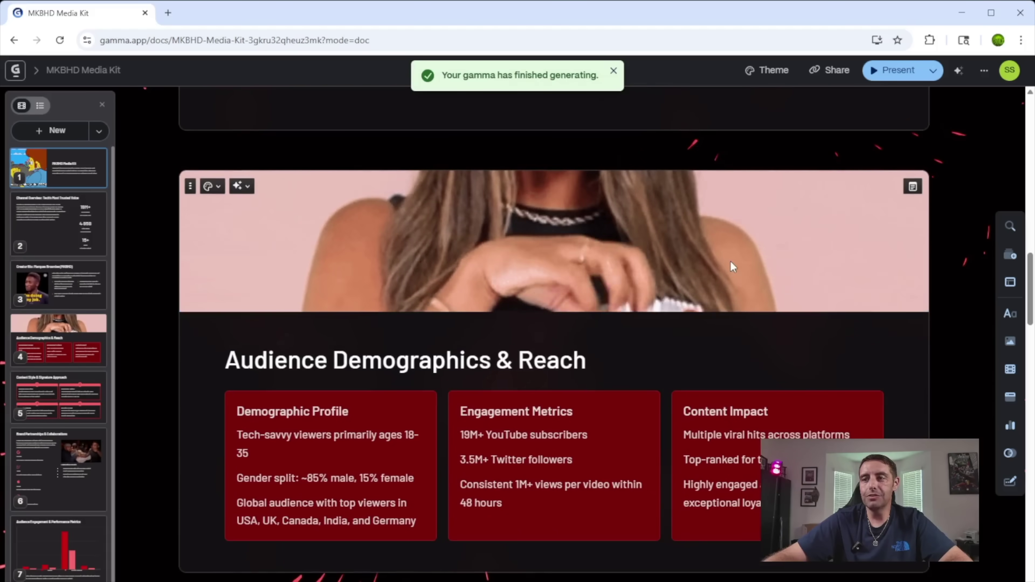
{"action": "scroll", "coordinate": [731, 267], "scroll_direction": "down", "scroll_amount": 20}
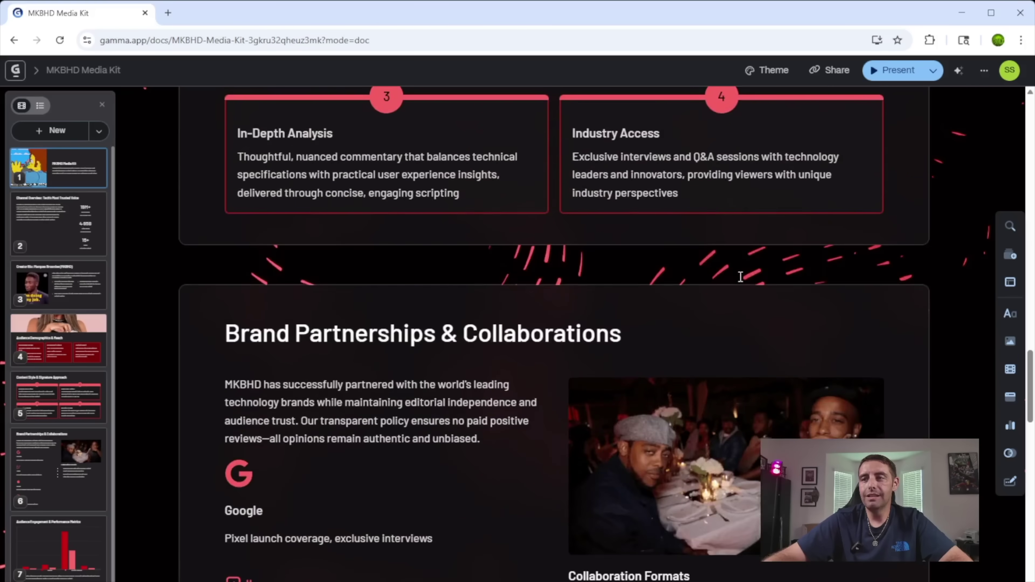
{"action": "scroll", "coordinate": [739, 278], "scroll_direction": "down", "scroll_amount": 5}
{"action": "scroll", "coordinate": [736, 395], "scroll_direction": "up", "scroll_amount": 2}
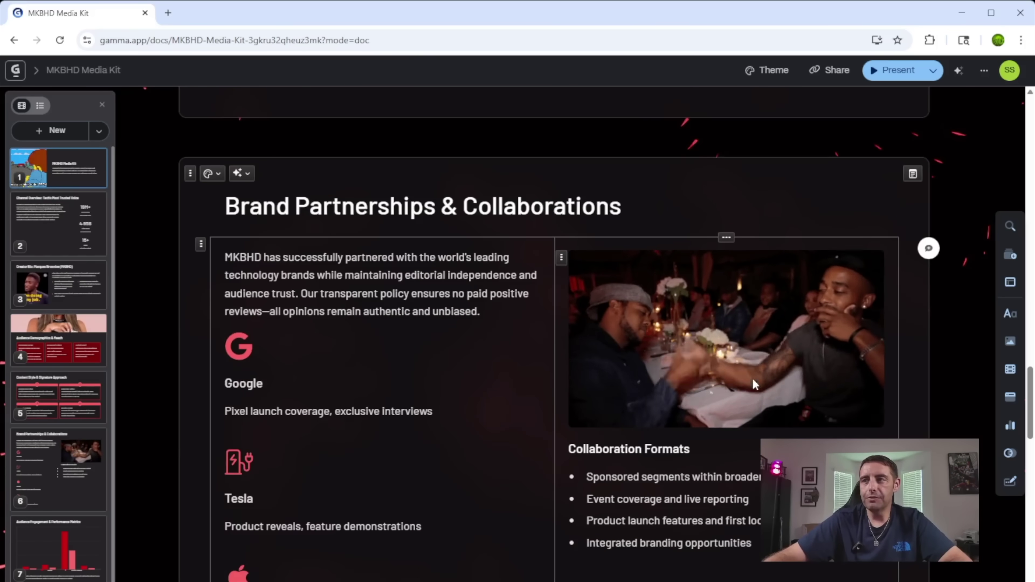
{"action": "scroll", "coordinate": [768, 343], "scroll_direction": "down", "scroll_amount": 1}
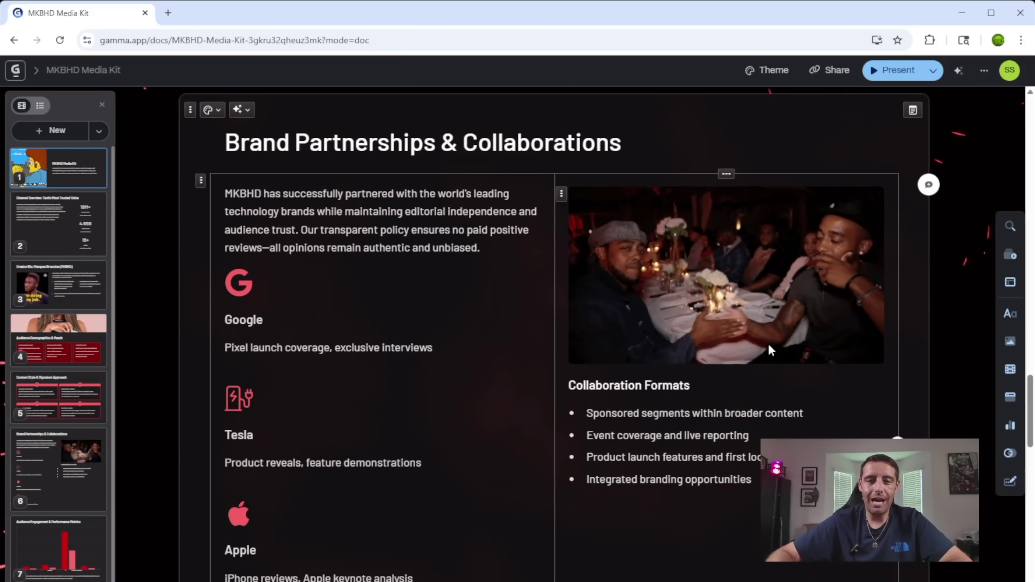
{"action": "scroll", "coordinate": [769, 348], "scroll_direction": "down", "scroll_amount": 10}
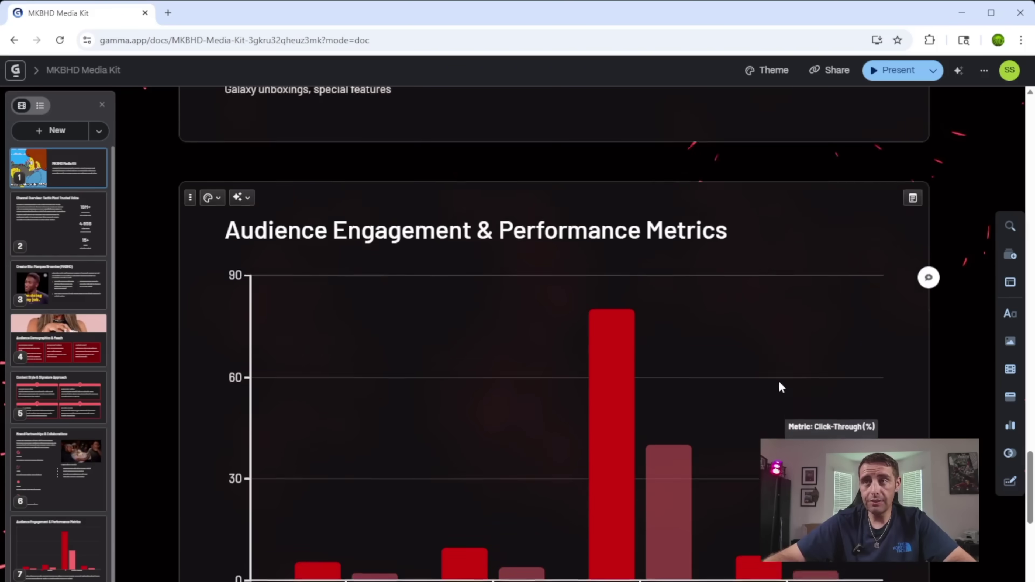
{"action": "scroll", "coordinate": [779, 384], "scroll_direction": "down", "scroll_amount": 2}
{"action": "mouse_move", "coordinate": [591, 353]}
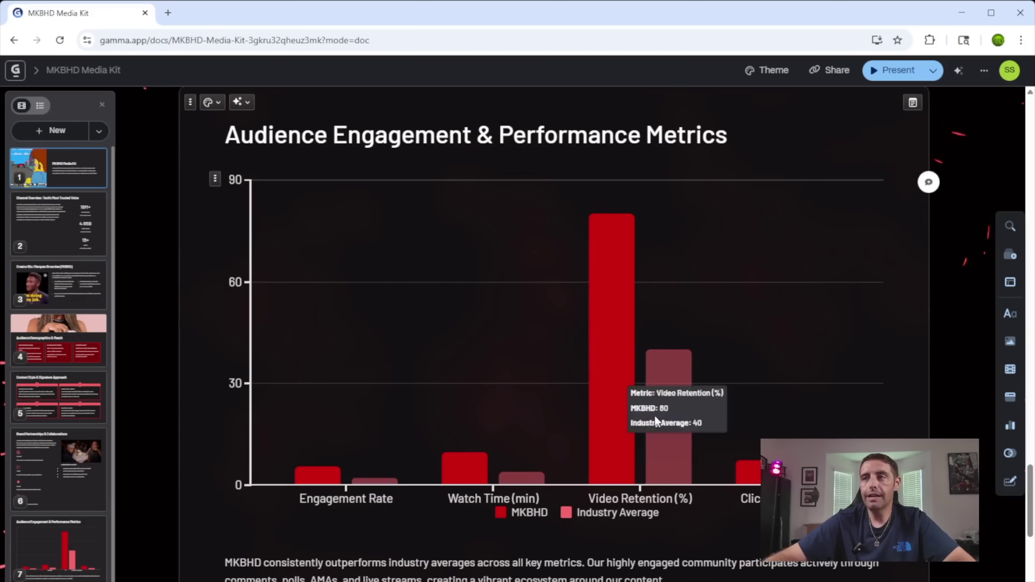
{"action": "mouse_move", "coordinate": [288, 350]}
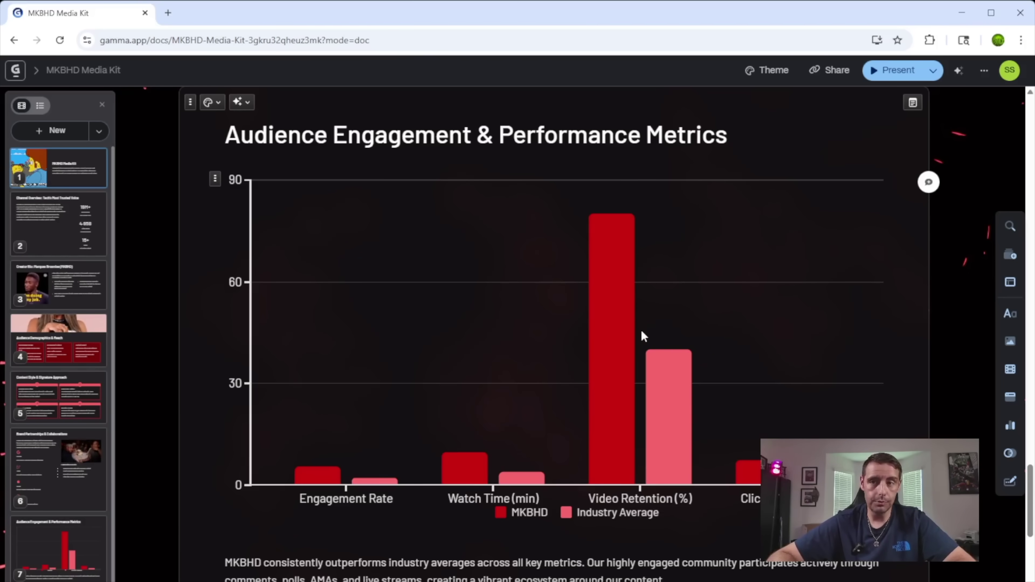
{"action": "scroll", "coordinate": [642, 335], "scroll_direction": "down", "scroll_amount": 10}
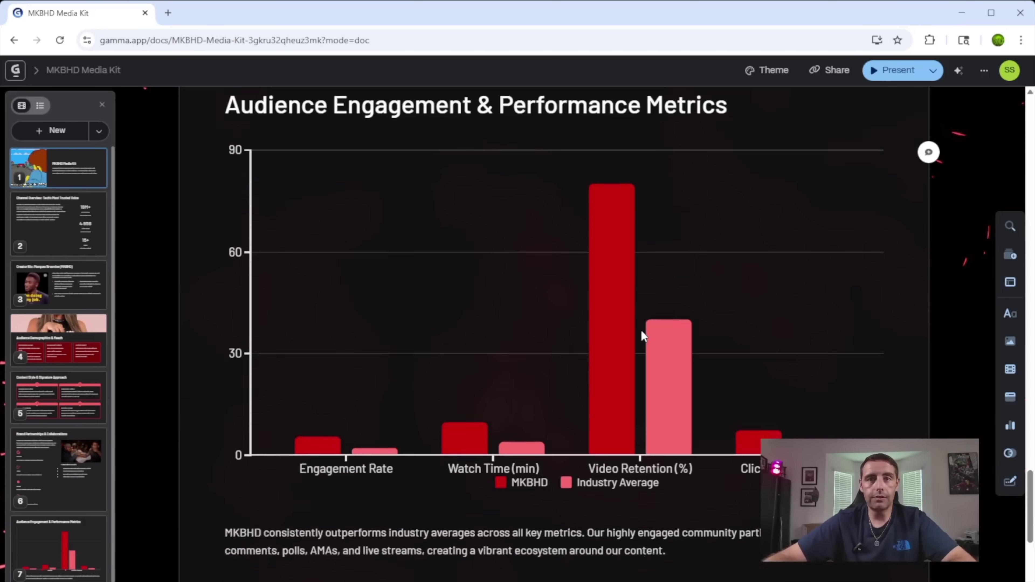
{"action": "scroll", "coordinate": [654, 300], "scroll_direction": "up", "scroll_amount": 7}
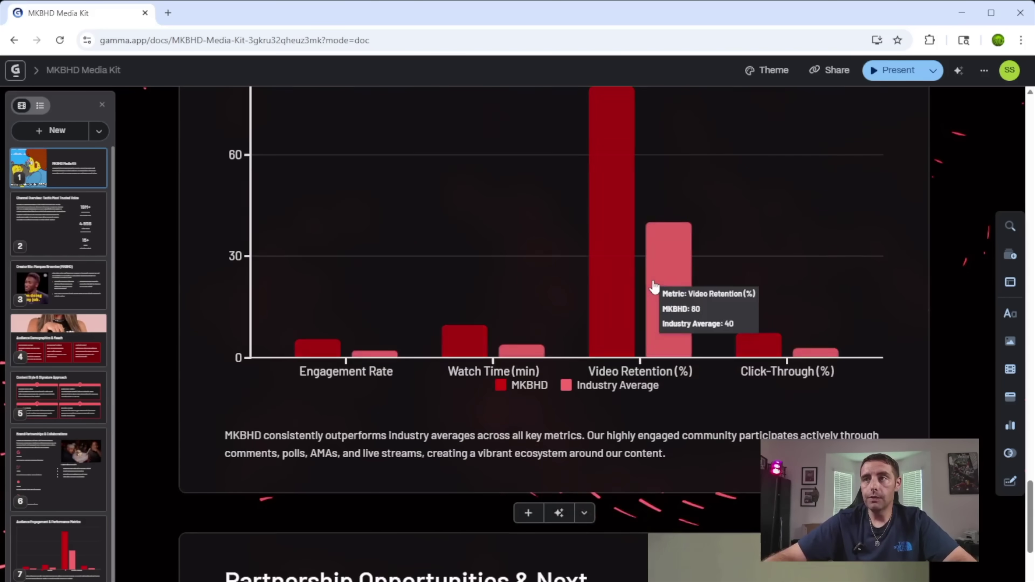
{"action": "scroll", "coordinate": [654, 301], "scroll_direction": "down", "scroll_amount": 8}
{"action": "scroll", "coordinate": [651, 281], "scroll_direction": "up", "scroll_amount": 2}
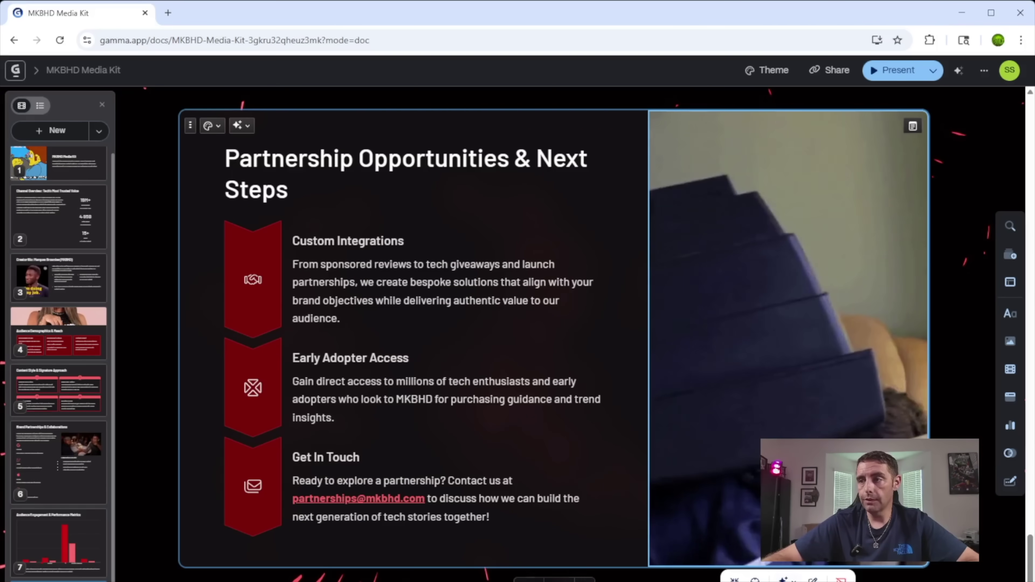
- Replace the Partnership Opportunities card's side image with a 'can't wait nfl' GIPHY GIF
{"action": "left_click", "coordinate": [784, 578]}
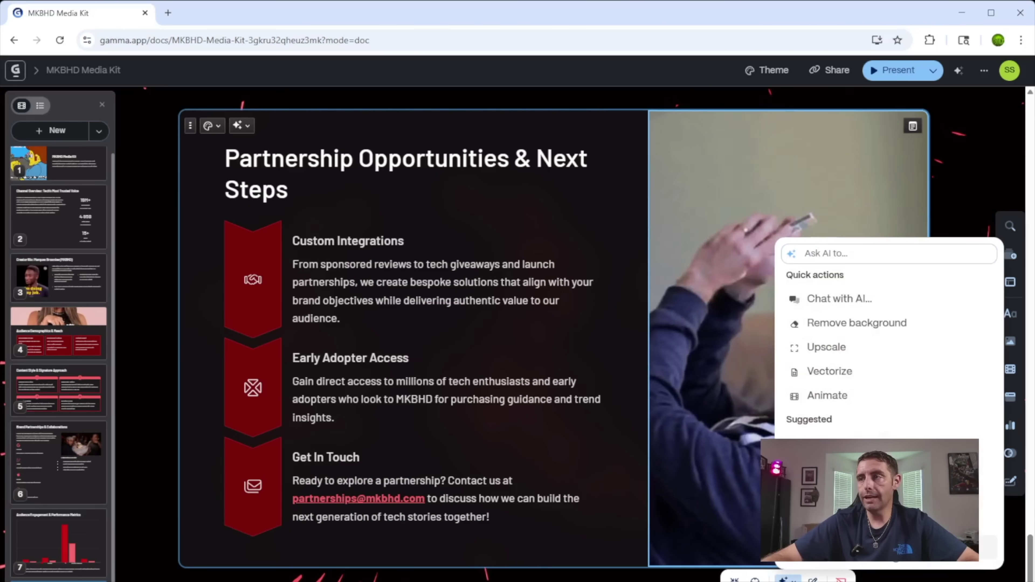
{"action": "left_click", "coordinate": [860, 396]}
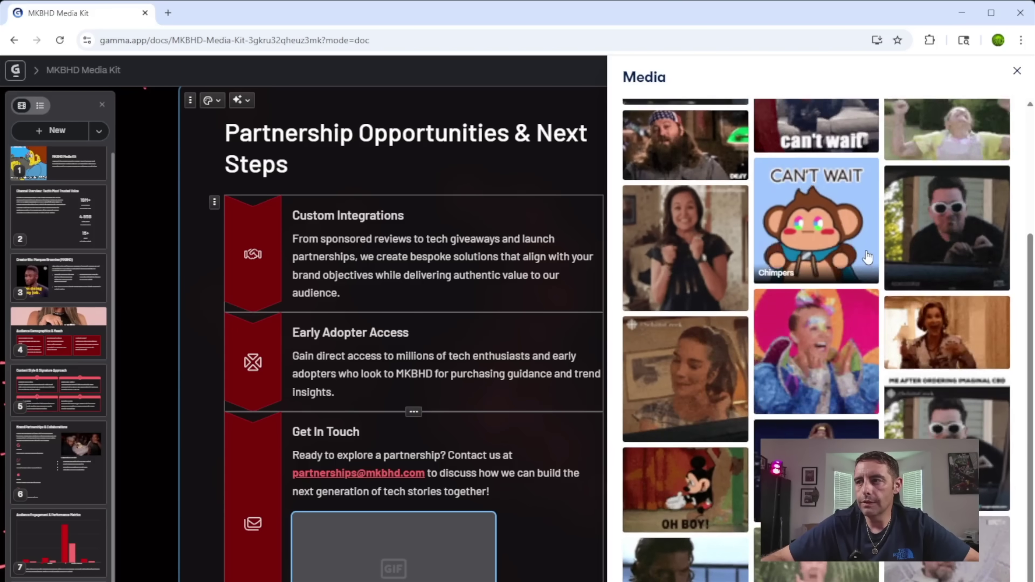
{"action": "scroll", "coordinate": [889, 269], "scroll_direction": "down", "scroll_amount": 1}
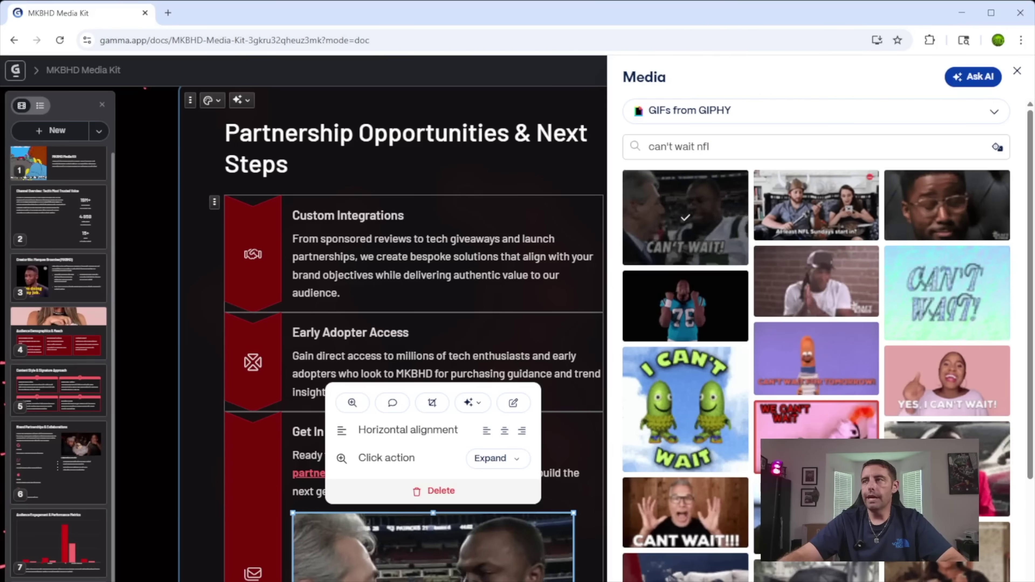
{"action": "left_click", "coordinate": [1017, 71]}
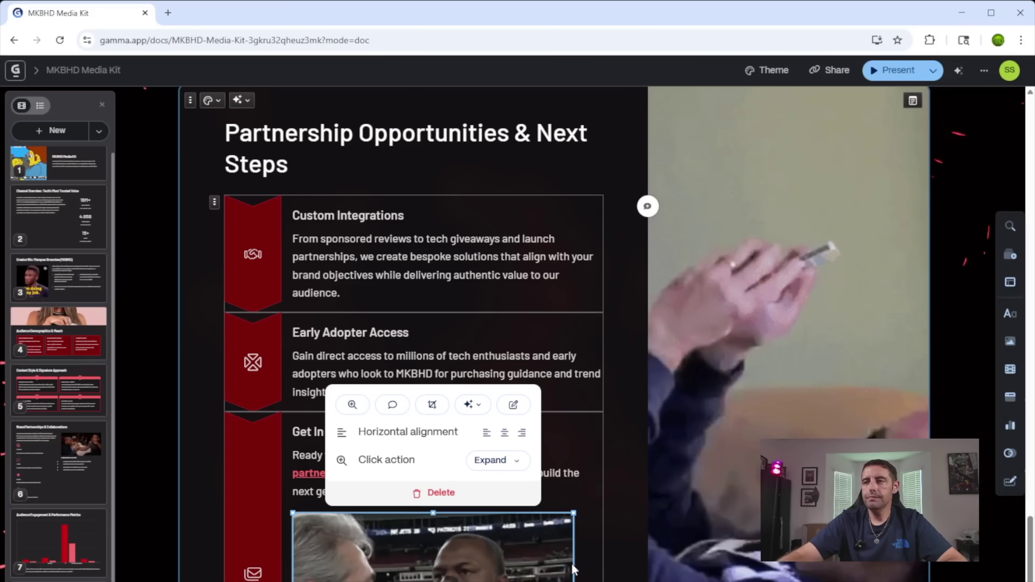
{"action": "scroll", "coordinate": [413, 327], "scroll_direction": "down", "scroll_amount": 5}
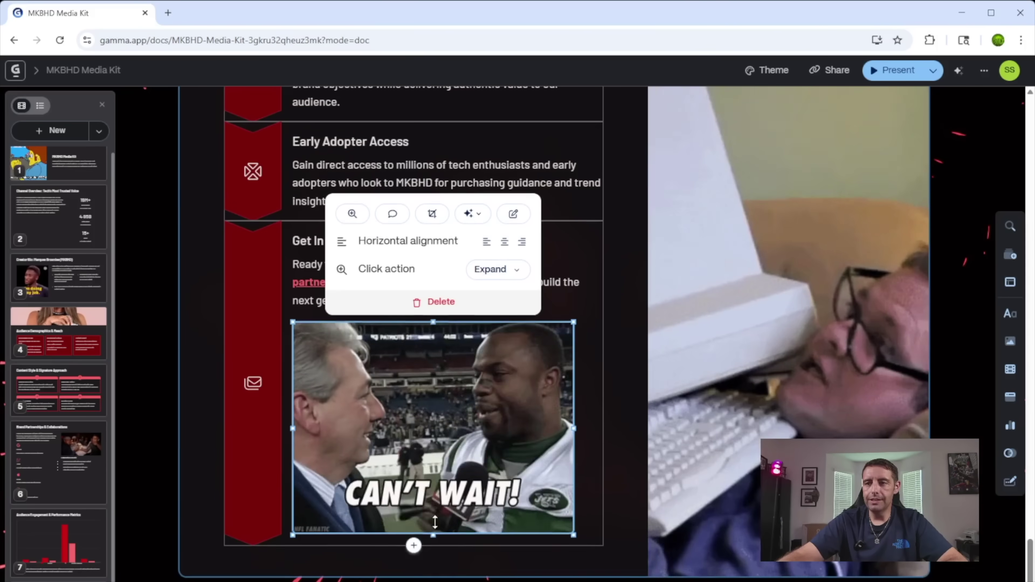
{"action": "left_click_drag", "start_coordinate": [710, 433], "coordinate": [711, 432]}
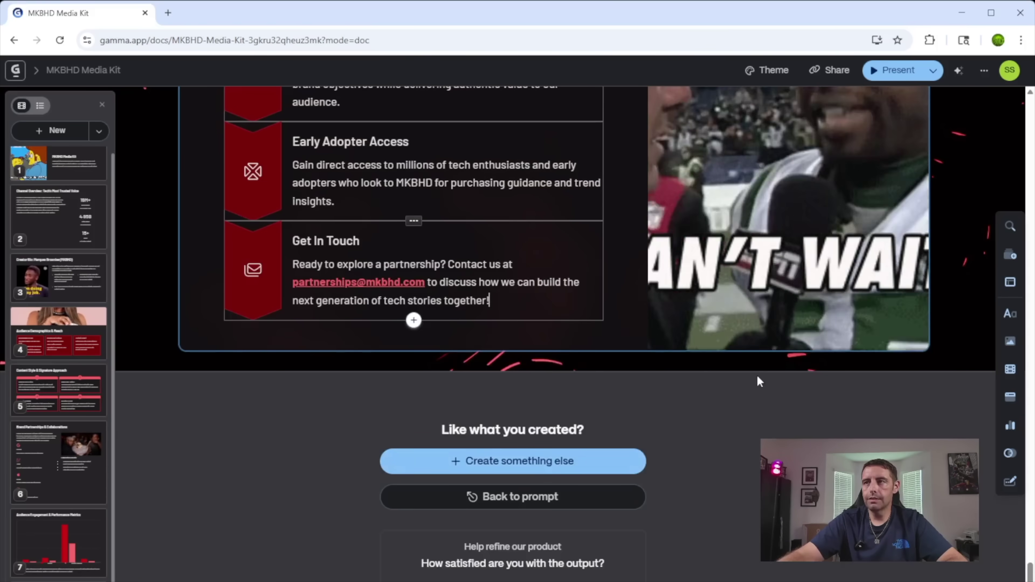
{"action": "scroll", "coordinate": [758, 377], "scroll_direction": "up", "scroll_amount": 5}
- Shift the GIF's focal point toward the right-hand player, then start presenting the deck
{"action": "left_click", "coordinate": [825, 415]}
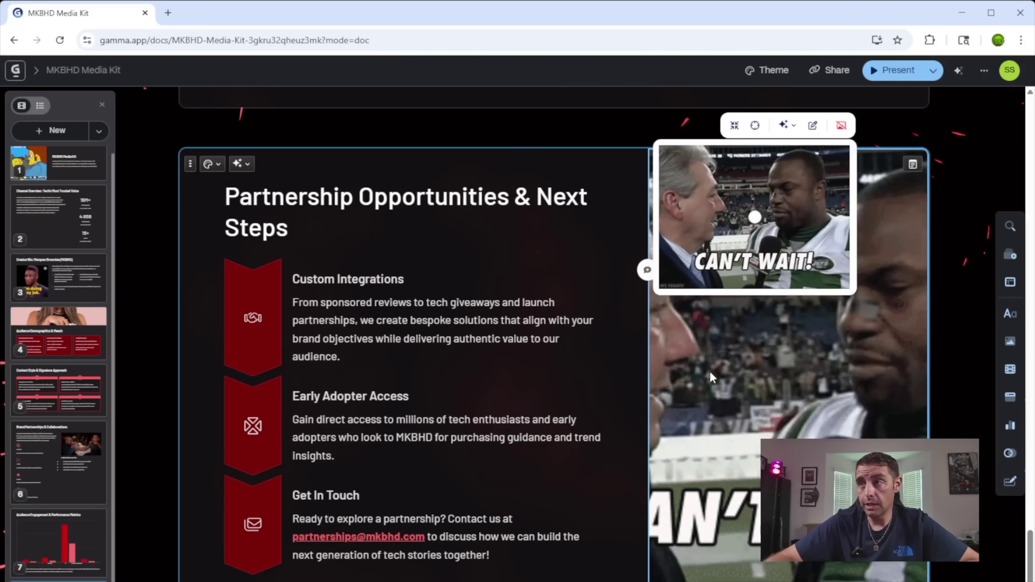
{"action": "left_click_drag", "start_coordinate": [753, 212], "coordinate": [805, 222]}
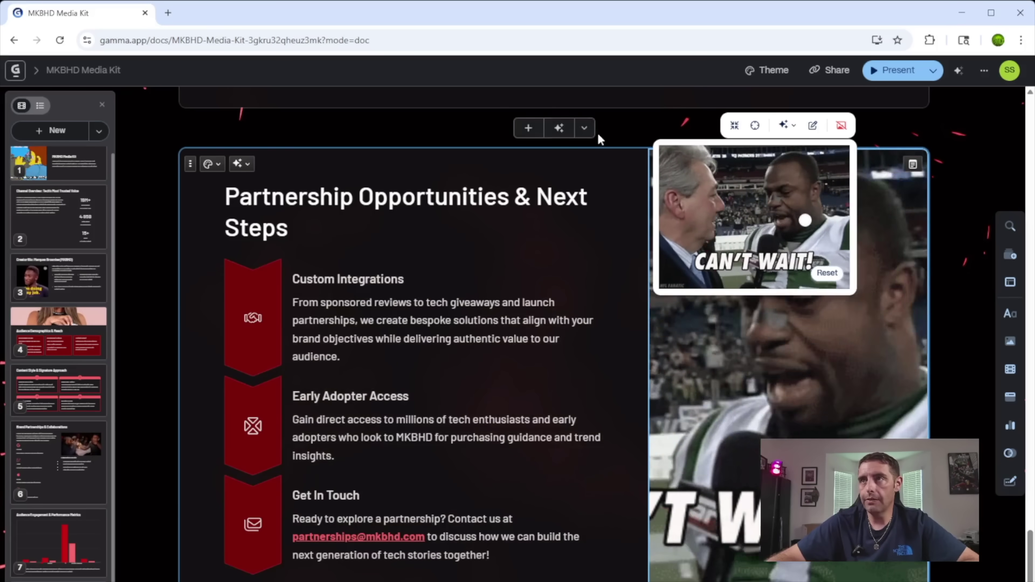
{"action": "key", "text": "Escape"}
{"action": "scroll", "coordinate": [632, 473], "scroll_direction": "down", "scroll_amount": 5}
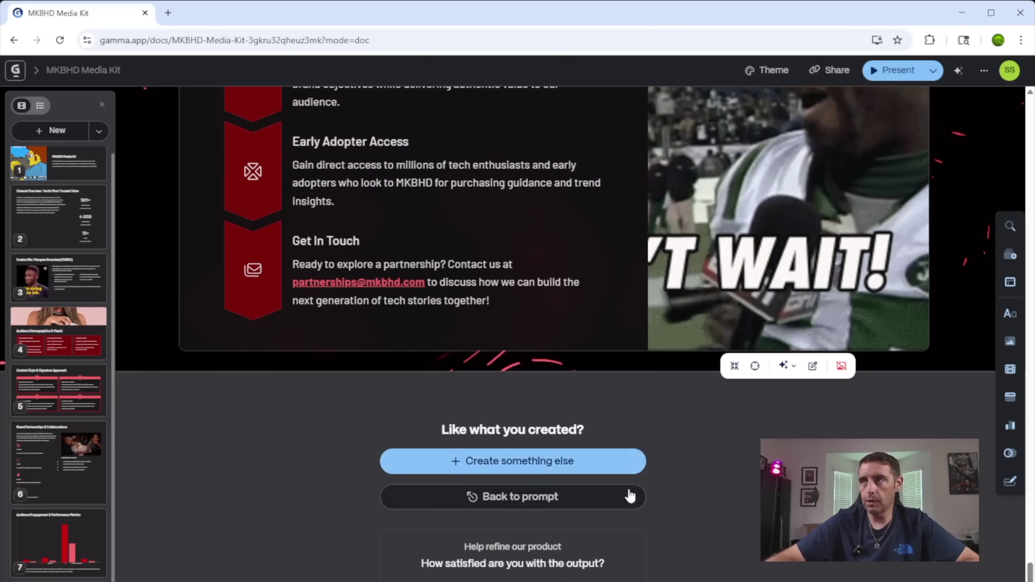
{"action": "scroll", "coordinate": [628, 494], "scroll_direction": "up", "scroll_amount": 1}
{"action": "left_click", "coordinate": [895, 73]}
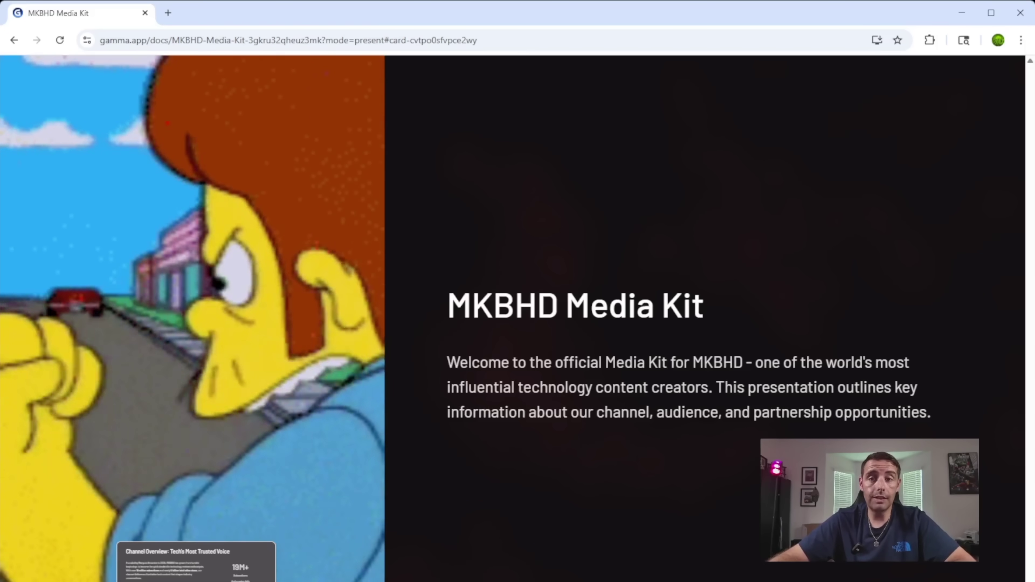
- Advance the presentation through Channel Overview, Creator Bio and Audience Demographics & Reach cards
{"action": "key", "text": "Right"}
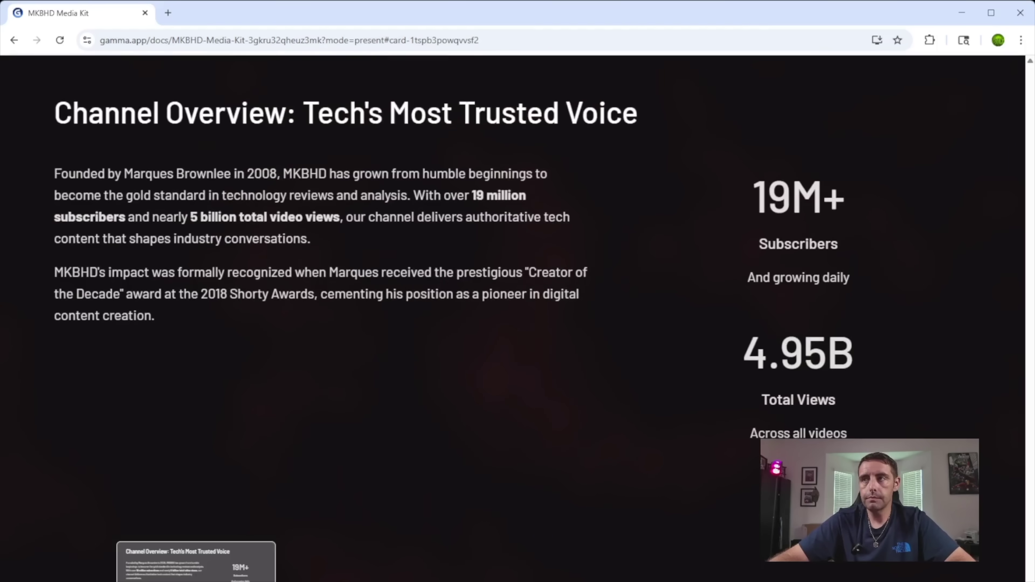
{"action": "key", "text": "Right"}
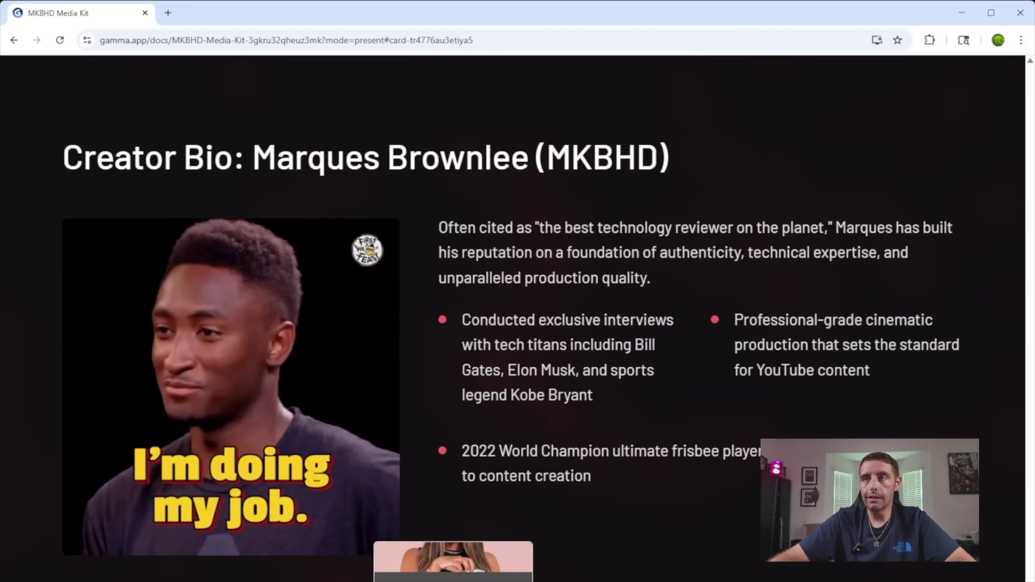
{"action": "key", "text": "Right"}
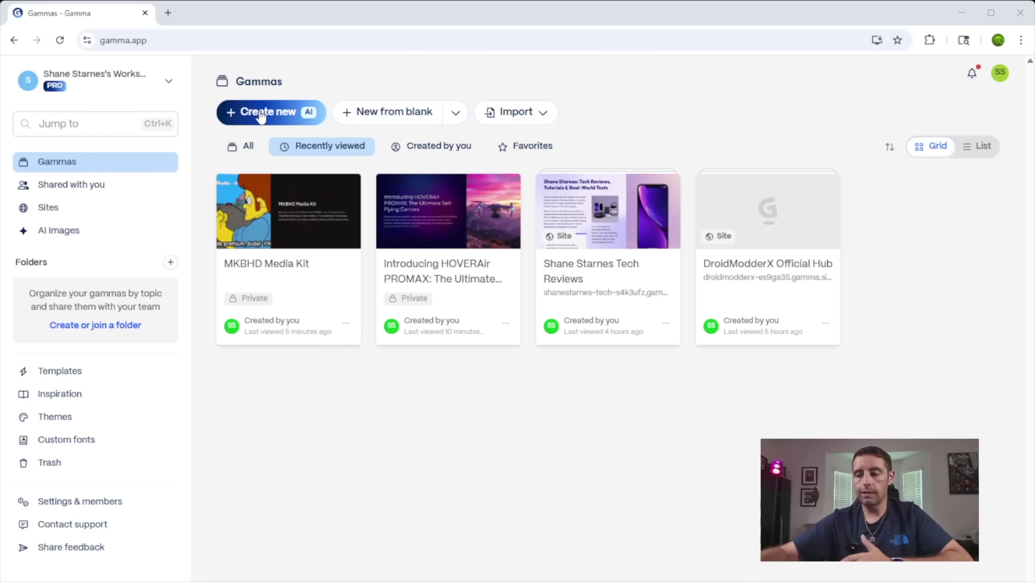
- Generate a one-card 'Connect With Me' YouTube landing page outline and apply the Aurora theme
{"action": "left_click", "coordinate": [261, 114]}
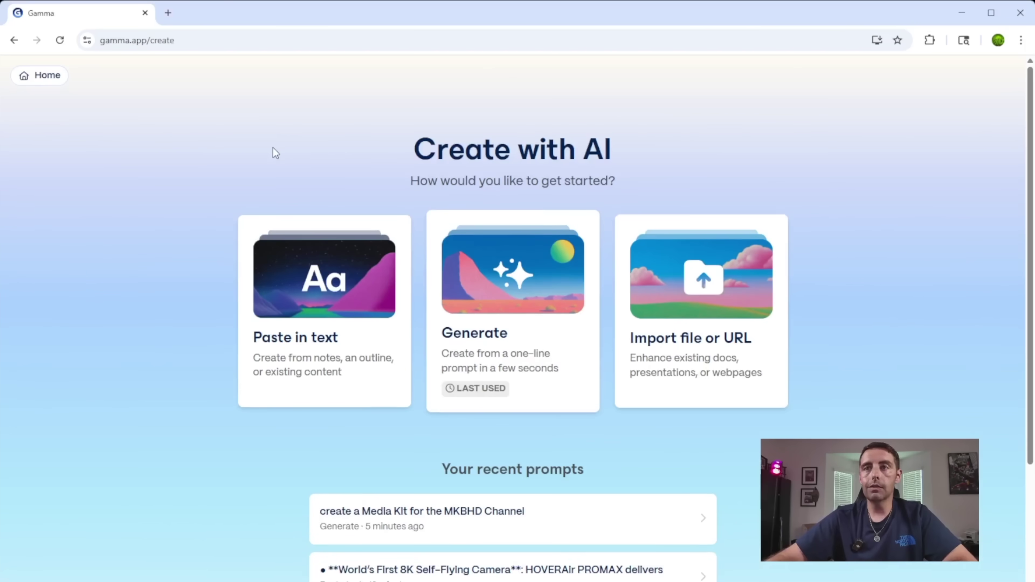
{"action": "left_click", "coordinate": [440, 354]}
{"action": "left_click", "coordinate": [476, 179]}
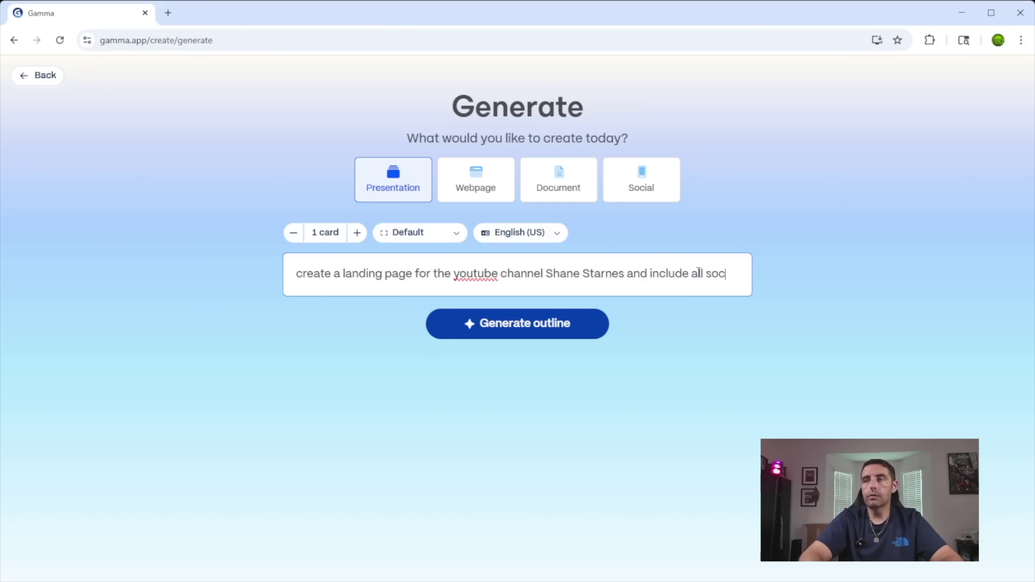
{"action": "type", "text": "ial media links"}
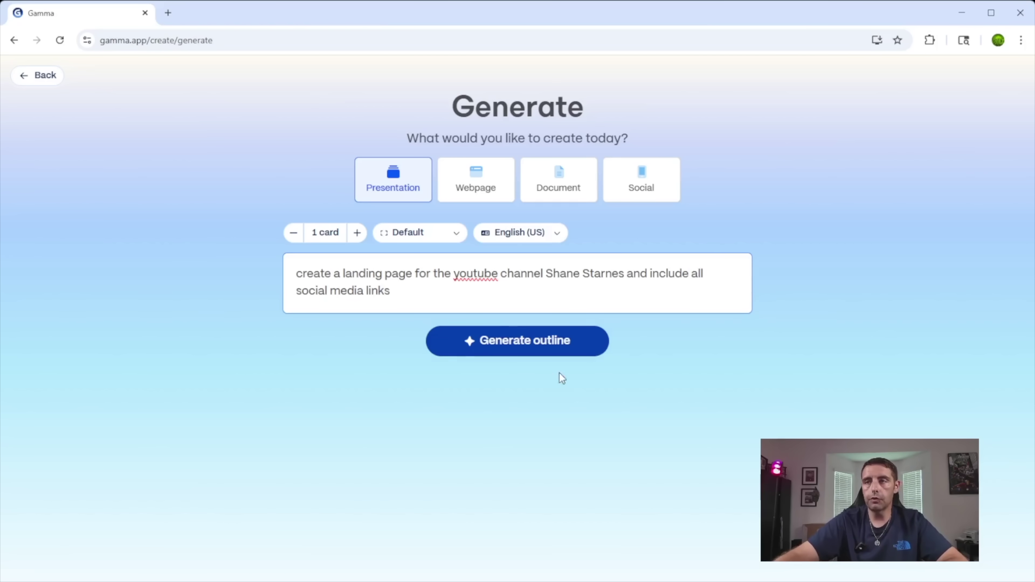
{"action": "left_click", "coordinate": [545, 344]}
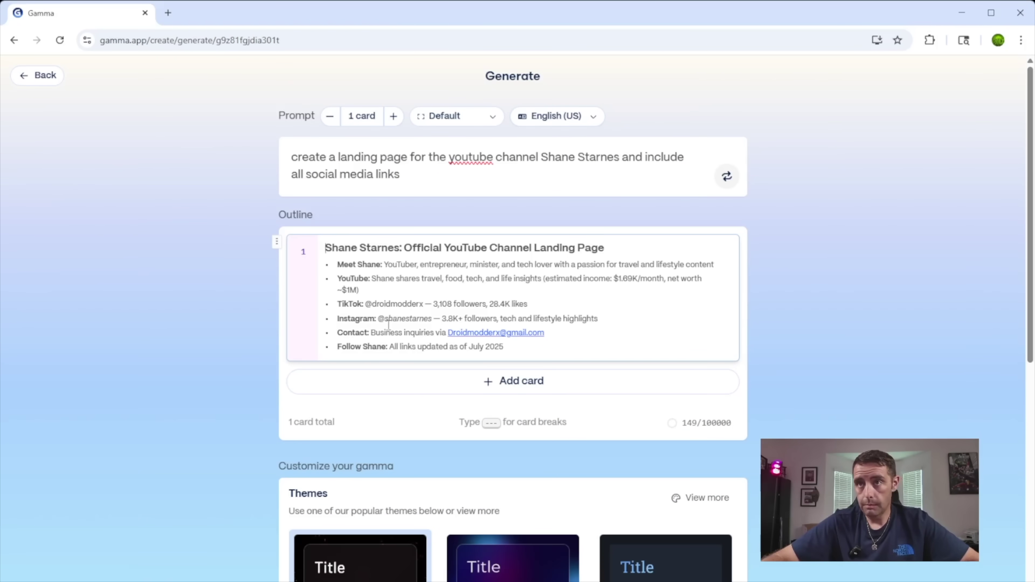
{"action": "scroll", "coordinate": [559, 489], "scroll_direction": "down", "scroll_amount": 5}
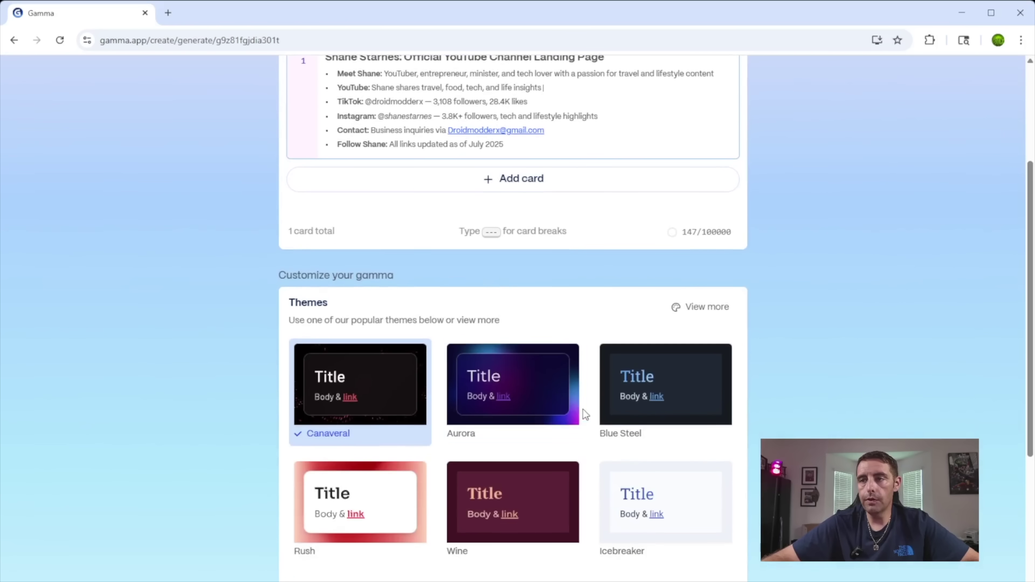
{"action": "left_click", "coordinate": [567, 389]}
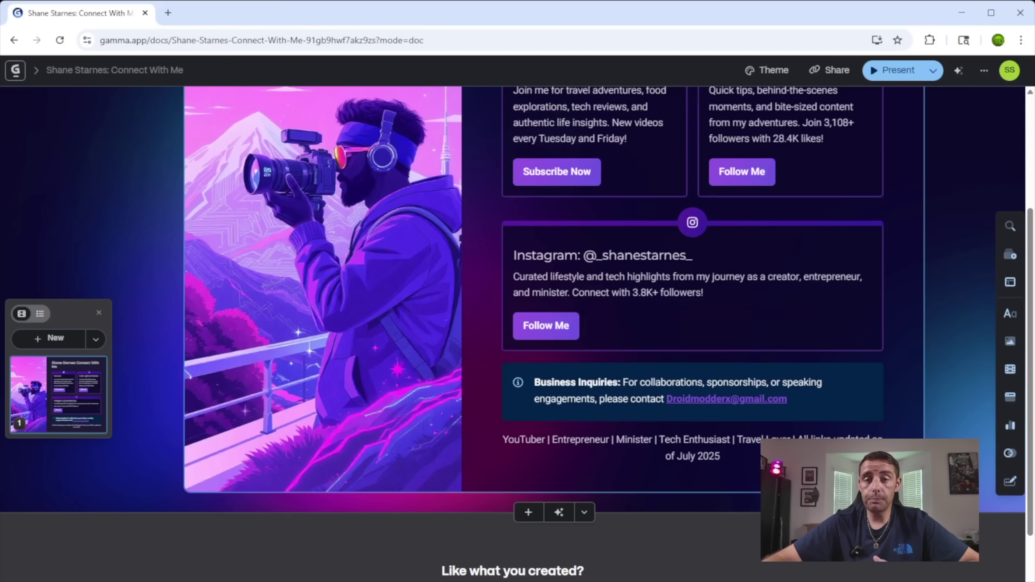
- Trim the YouTube button's link address back to /c/
{"action": "scroll", "coordinate": [566, 447], "scroll_direction": "up", "scroll_amount": 3}
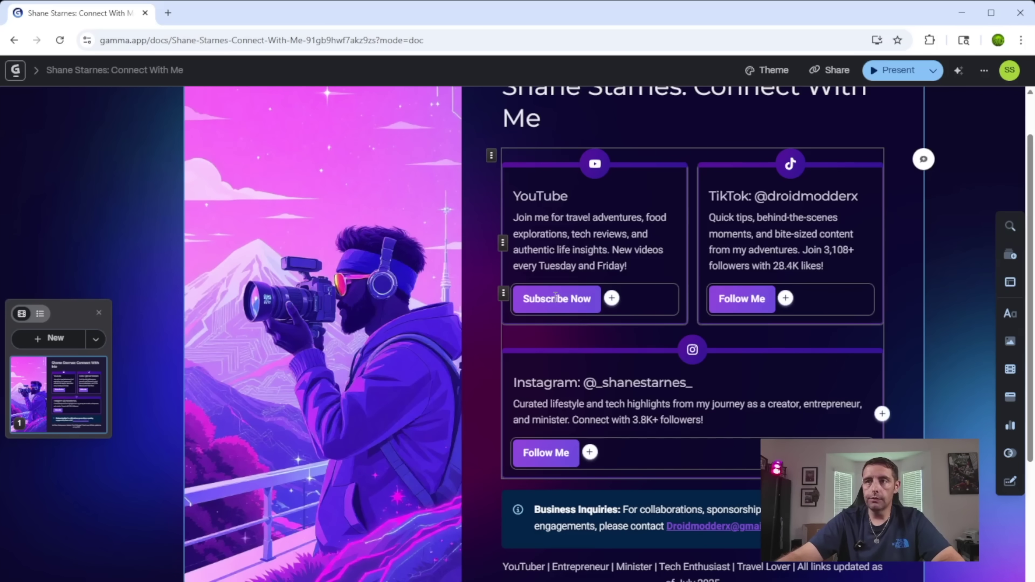
{"action": "left_click", "coordinate": [514, 297]}
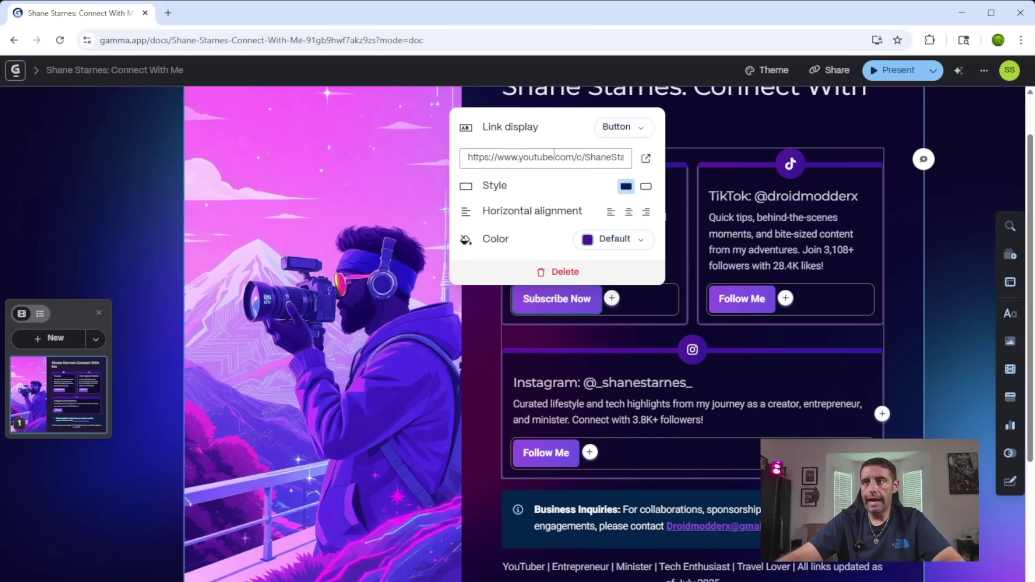
{"action": "left_click", "coordinate": [554, 157]}
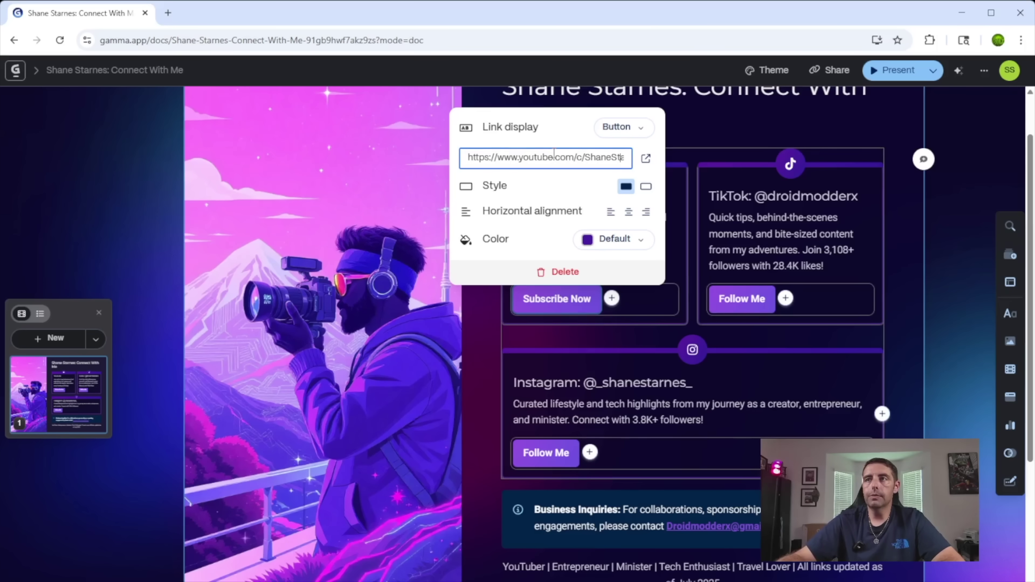
{"action": "key", "text": "End"}
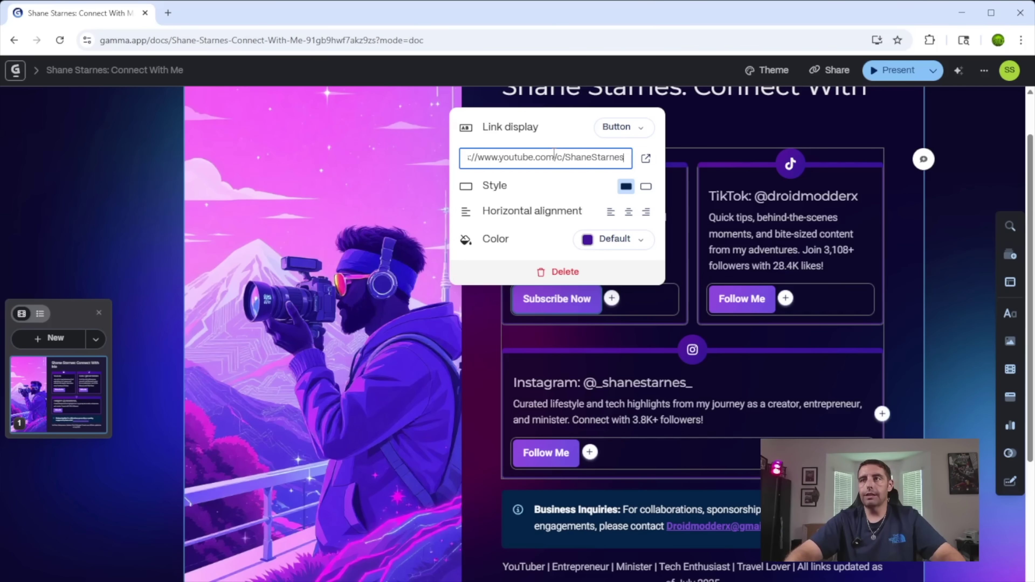
{"action": "key", "text": "BackSpace"}
{"action": "key", "text": "BackSpace"}
{"action": "key", "text": "BackSpace"}
{"action": "key", "text": "BackSpace"}
{"action": "key", "text": "BackSpace"}
{"action": "key", "text": "BackSpace"}
{"action": "key", "text": "BackSpace"}
{"action": "key", "text": "BackSpace"}
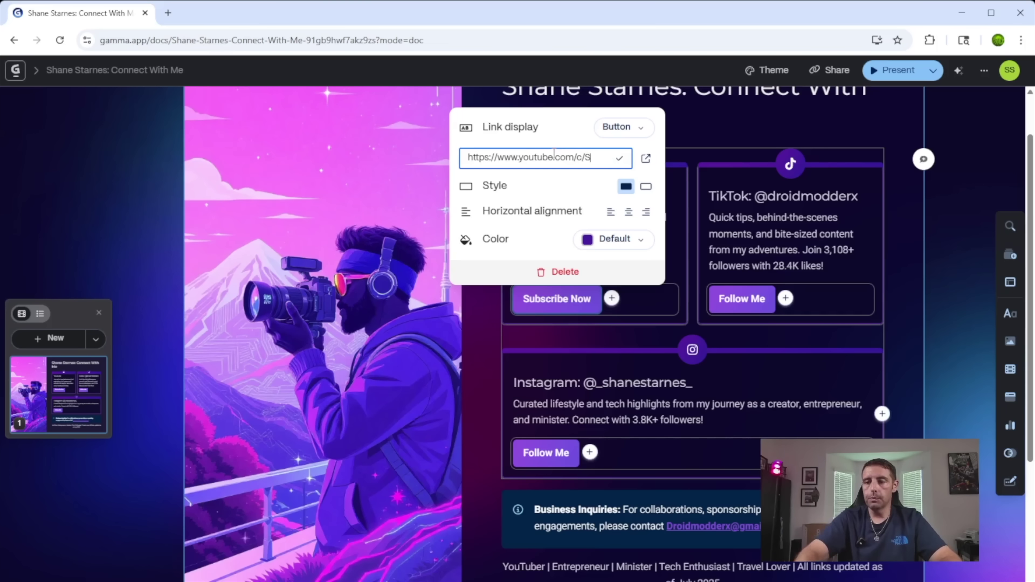
{"action": "key", "text": "BackSpace"}
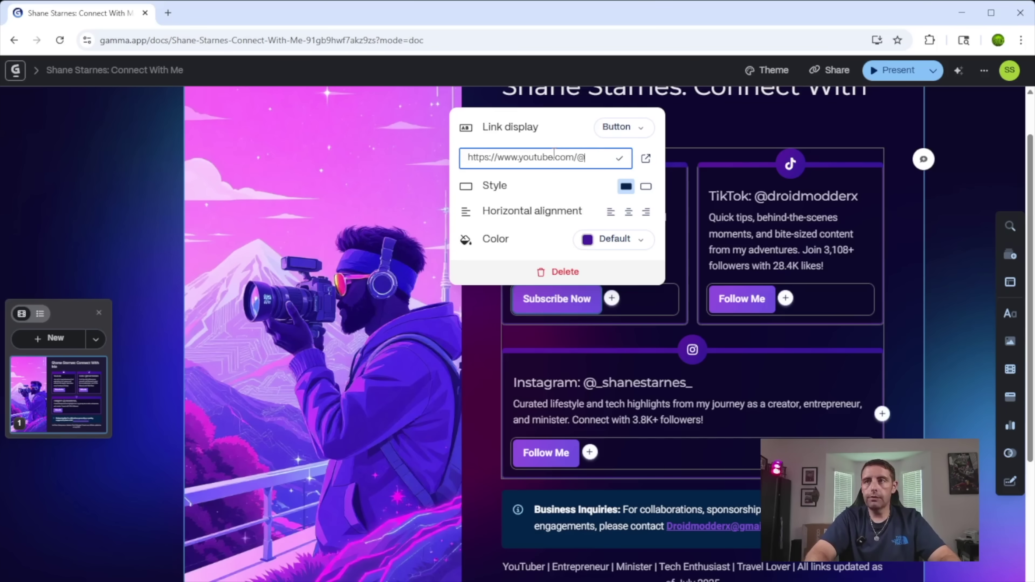
- Check the TikTok and Instagram buttons open the correct profiles, then bring up Edit card with AI
{"action": "left_click", "coordinate": [741, 298]}
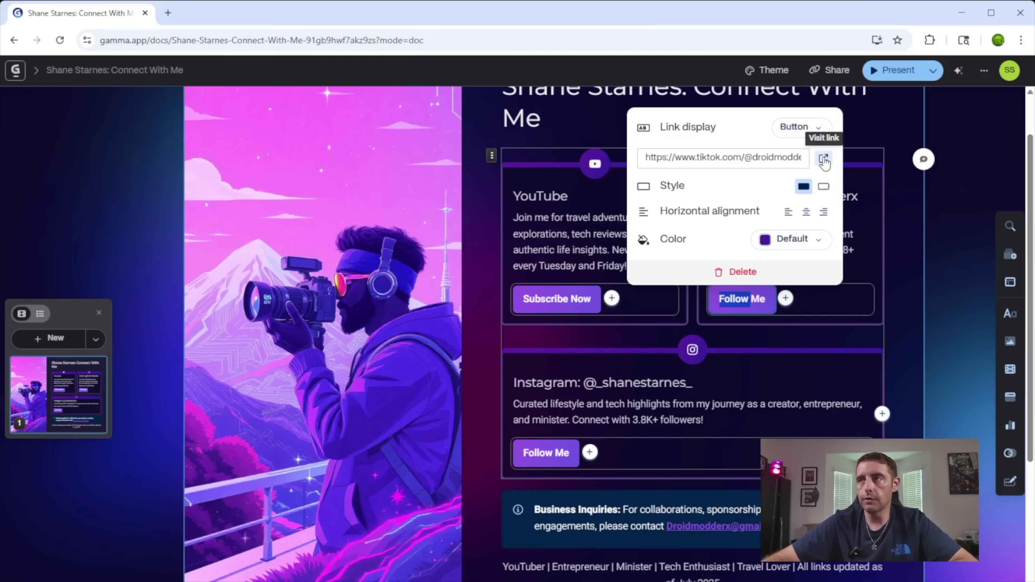
{"action": "left_click", "coordinate": [823, 160]}
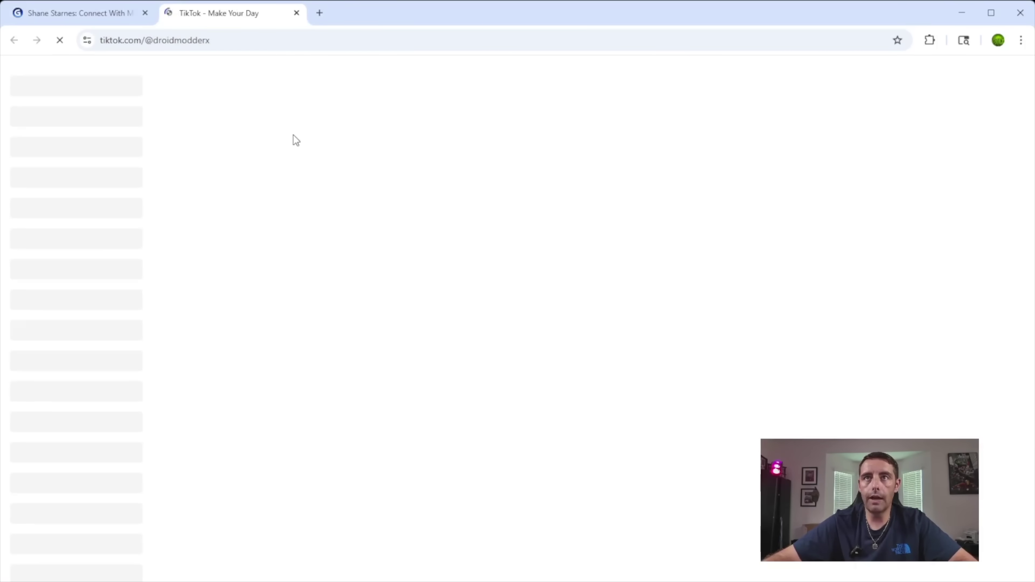
{"action": "scroll", "coordinate": [343, 262], "scroll_direction": "down", "scroll_amount": 5}
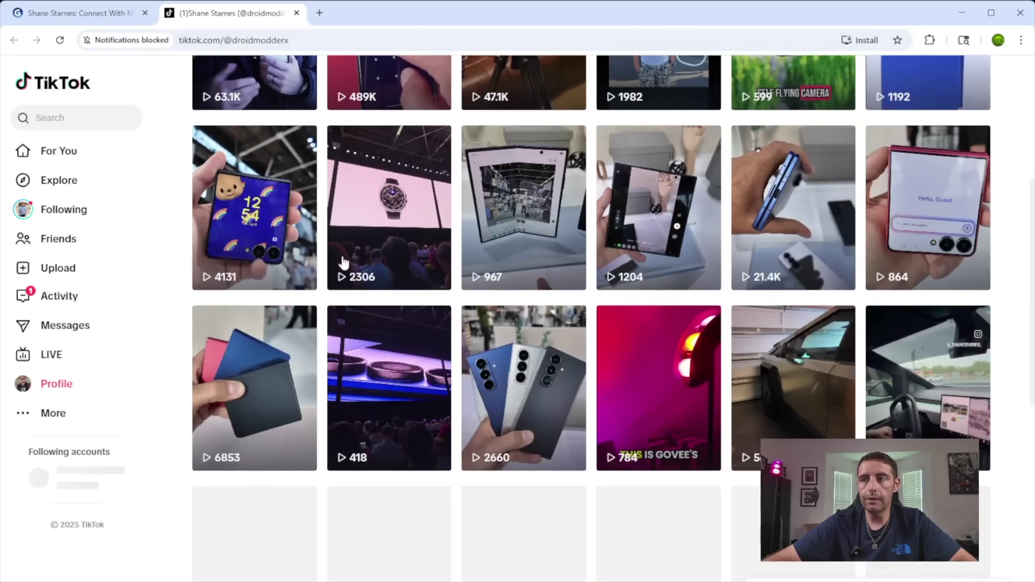
{"action": "scroll", "coordinate": [343, 262], "scroll_direction": "up", "scroll_amount": 5}
{"action": "left_click", "coordinate": [296, 13]}
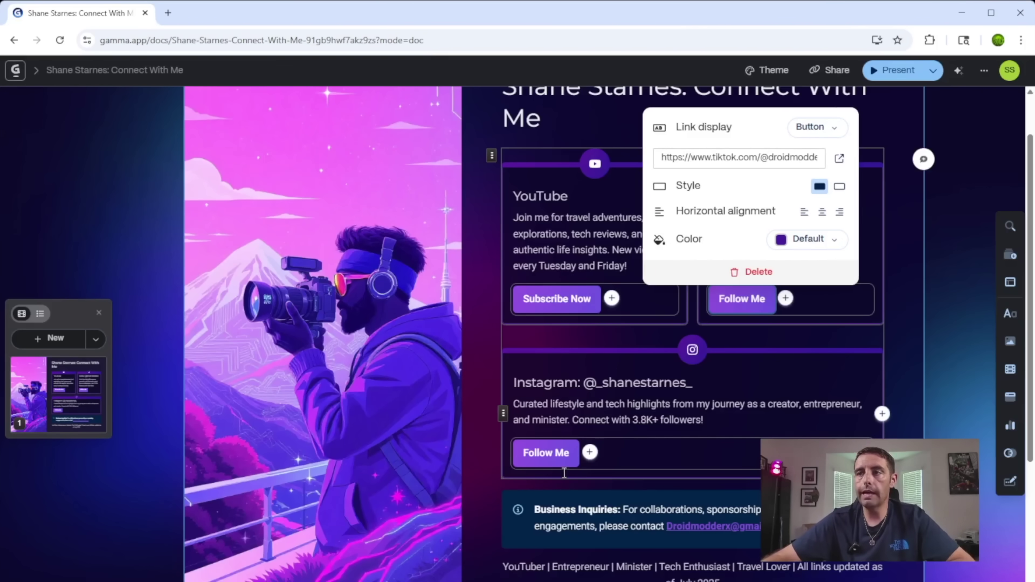
{"action": "double_click", "coordinate": [562, 453]}
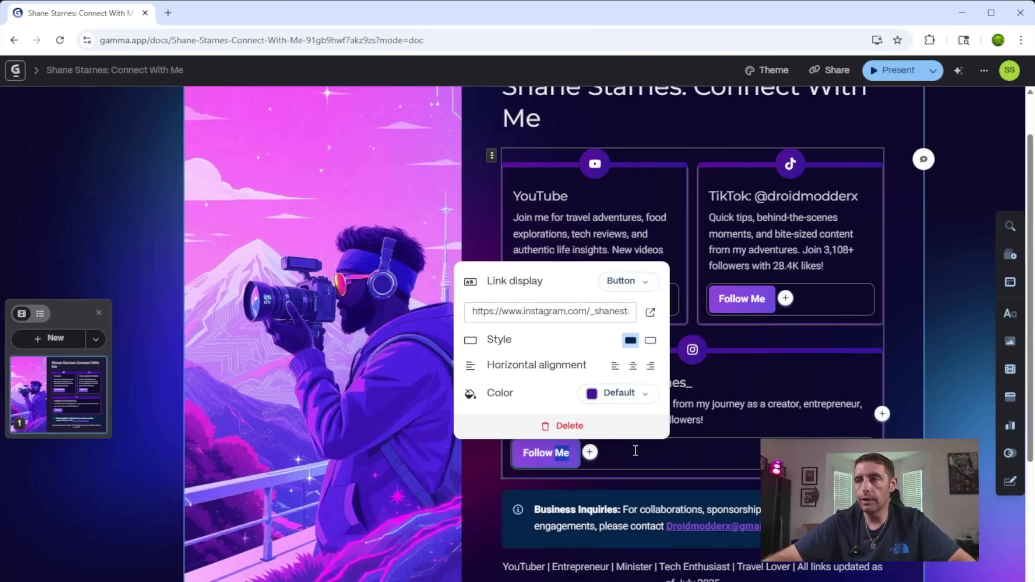
{"action": "left_click", "coordinate": [651, 312]}
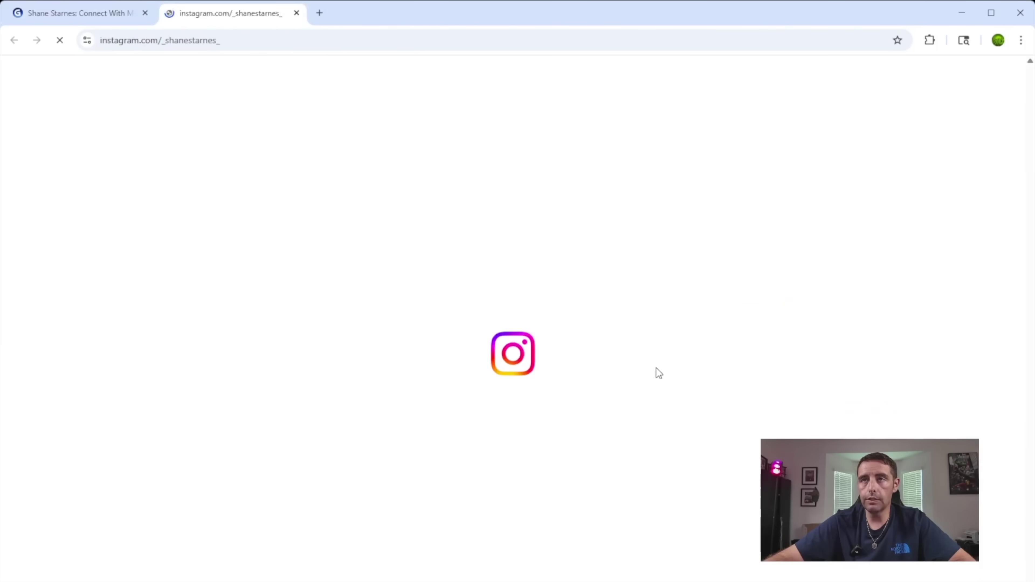
{"action": "left_click", "coordinate": [297, 13]}
{"action": "scroll", "coordinate": [319, 247], "scroll_direction": "up", "scroll_amount": 2}
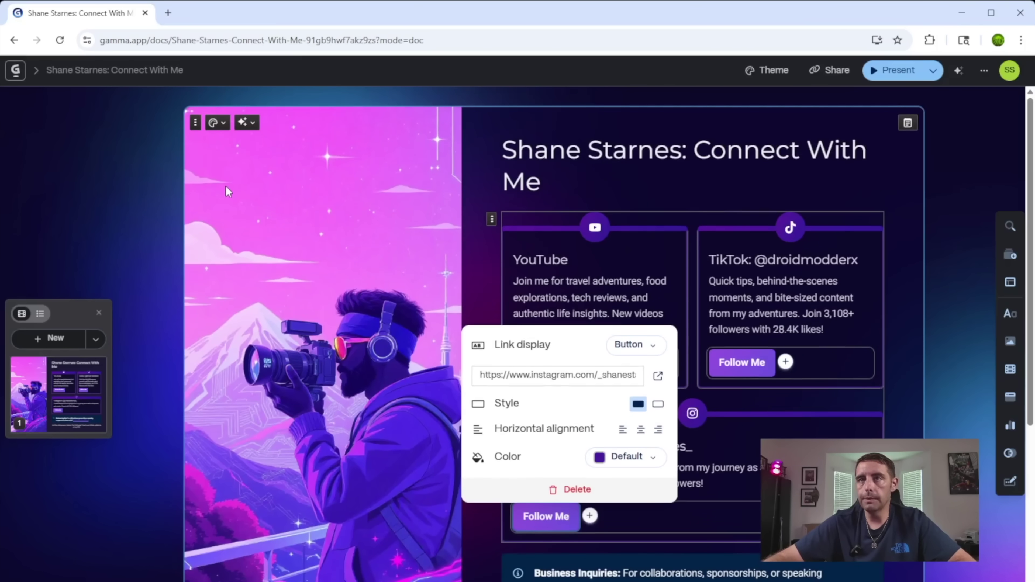
{"action": "left_click", "coordinate": [246, 122]}
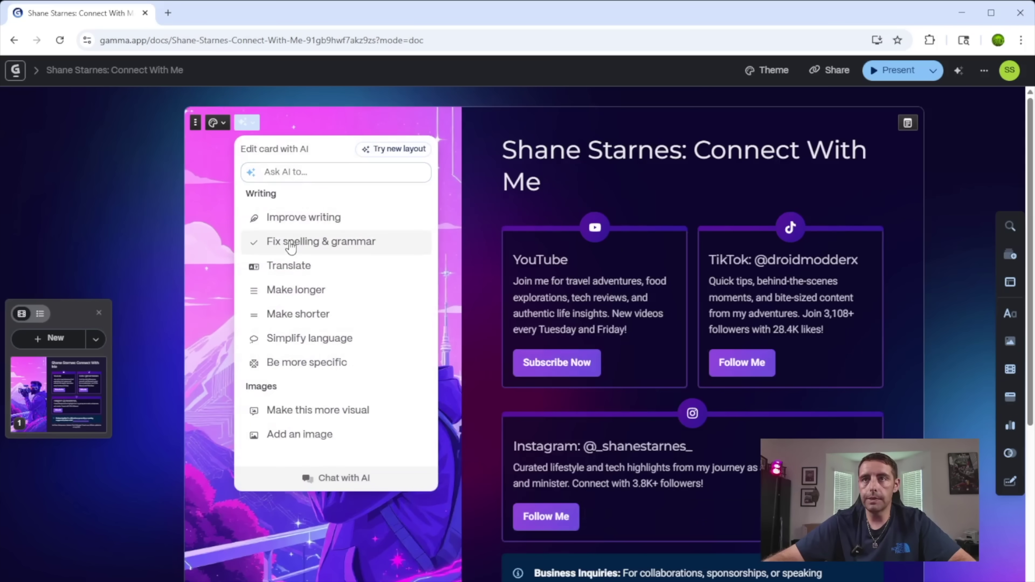
- Ask AI to regenerate the card image showing phones, laptops, headphones, robot vacuums and power stations
{"action": "left_click", "coordinate": [291, 172]}
{"action": "type", "text": "an image in the same theme of"}
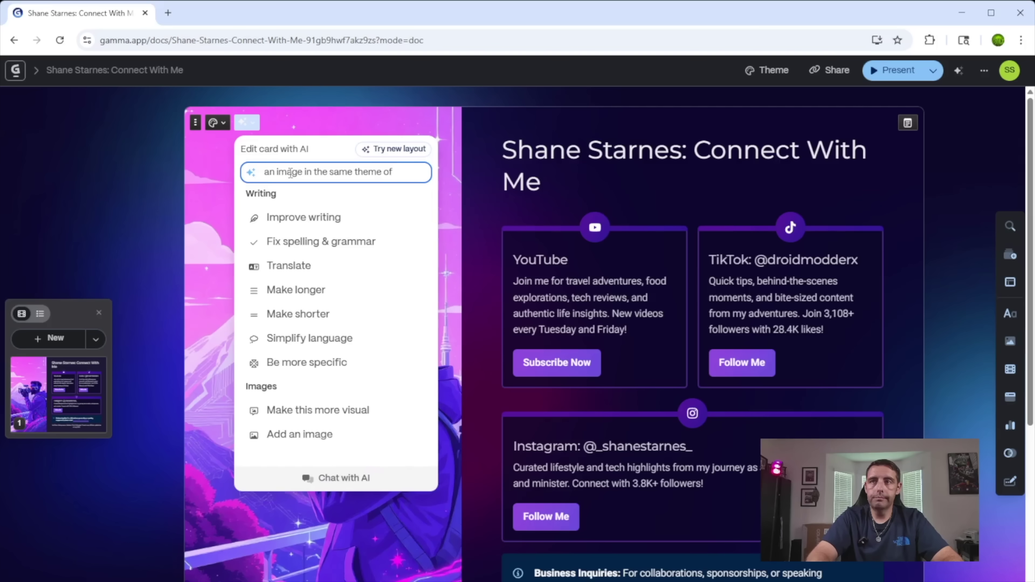
{"action": "type", "text": "s, laptops, headphones, robot"}
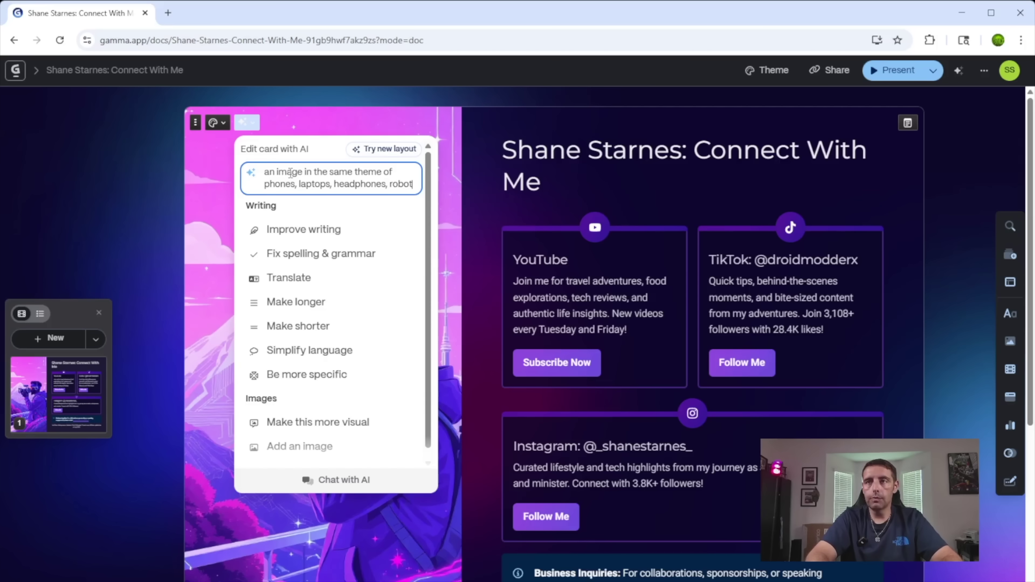
{"action": "type", "text": " vacuums, and power stations"}
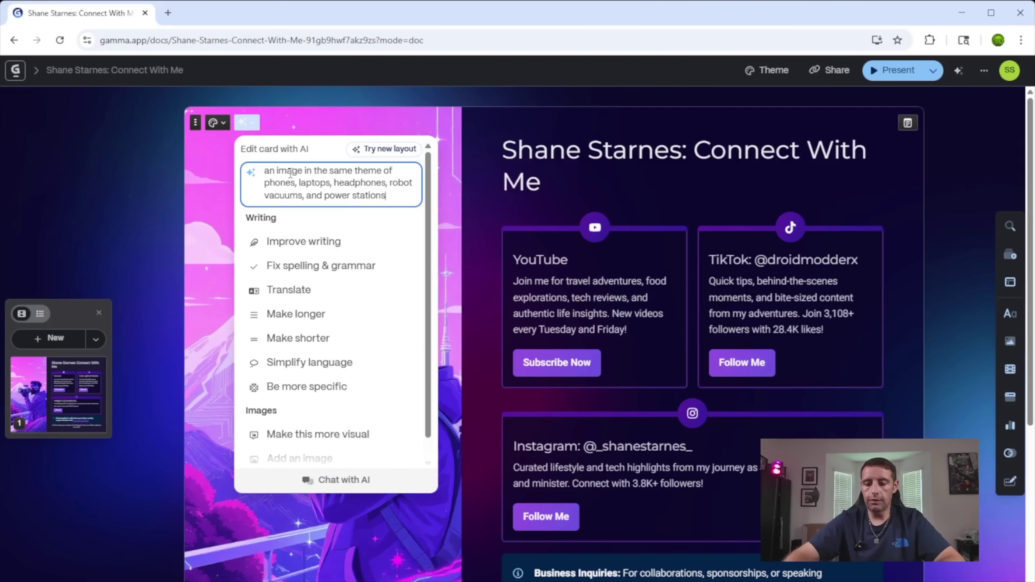
{"action": "key", "text": "Return"}
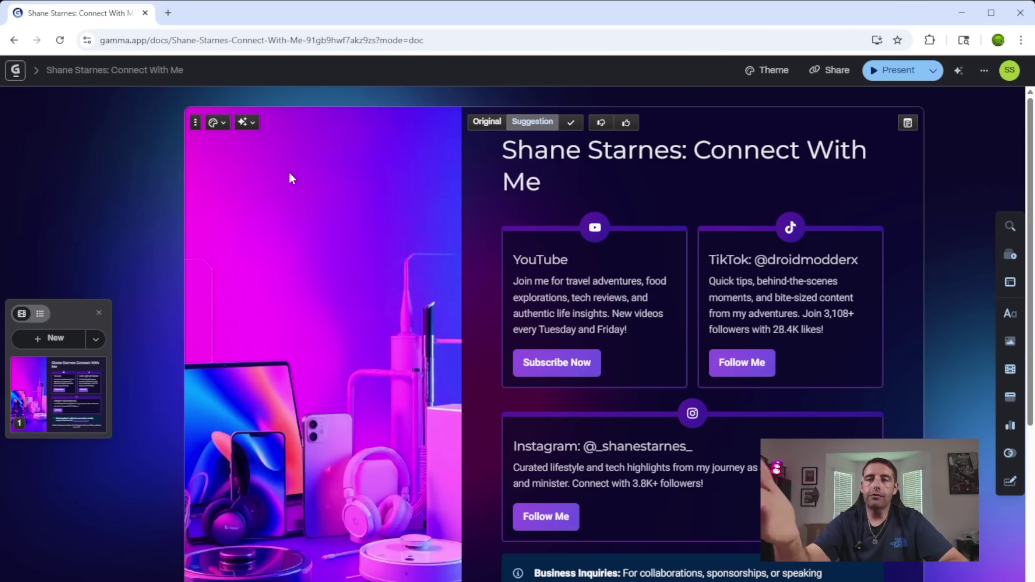
- Add a blank second card below the landing page with Ctrl+Enter
{"action": "scroll", "coordinate": [338, 276], "scroll_direction": "down", "scroll_amount": 3}
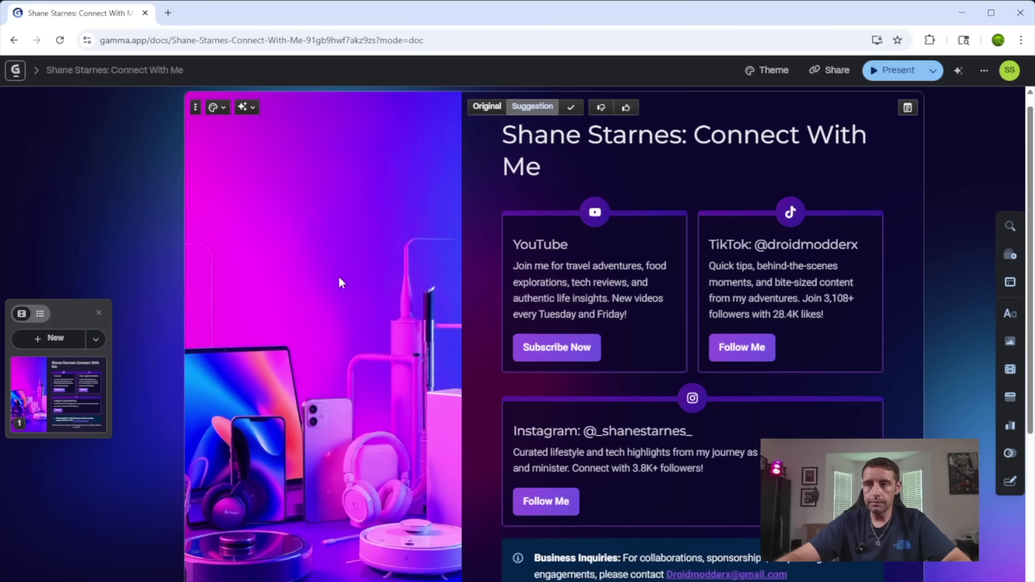
{"action": "scroll", "coordinate": [352, 470], "scroll_direction": "up", "scroll_amount": 3}
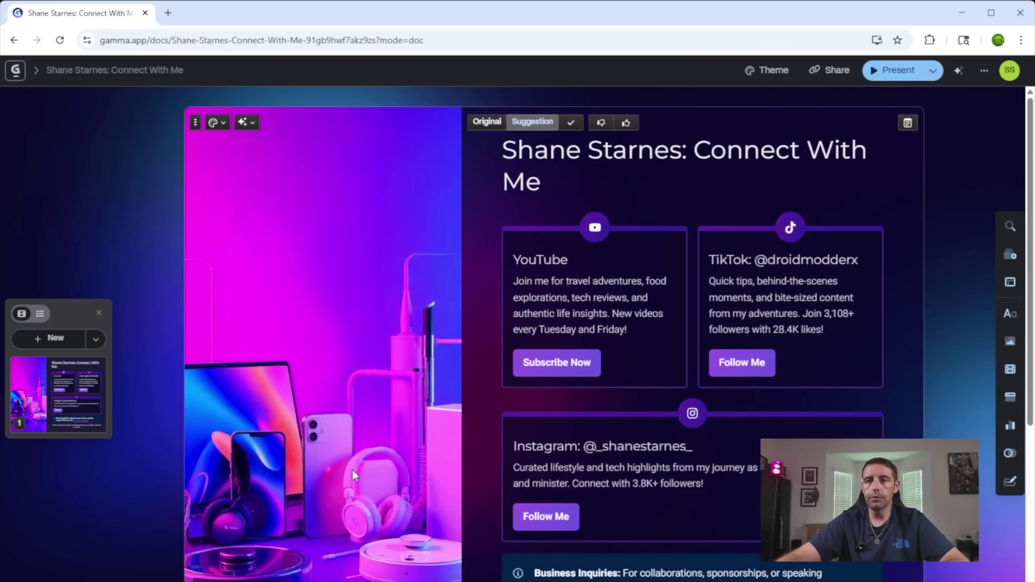
{"action": "scroll", "coordinate": [781, 432], "scroll_direction": "down", "scroll_amount": 3}
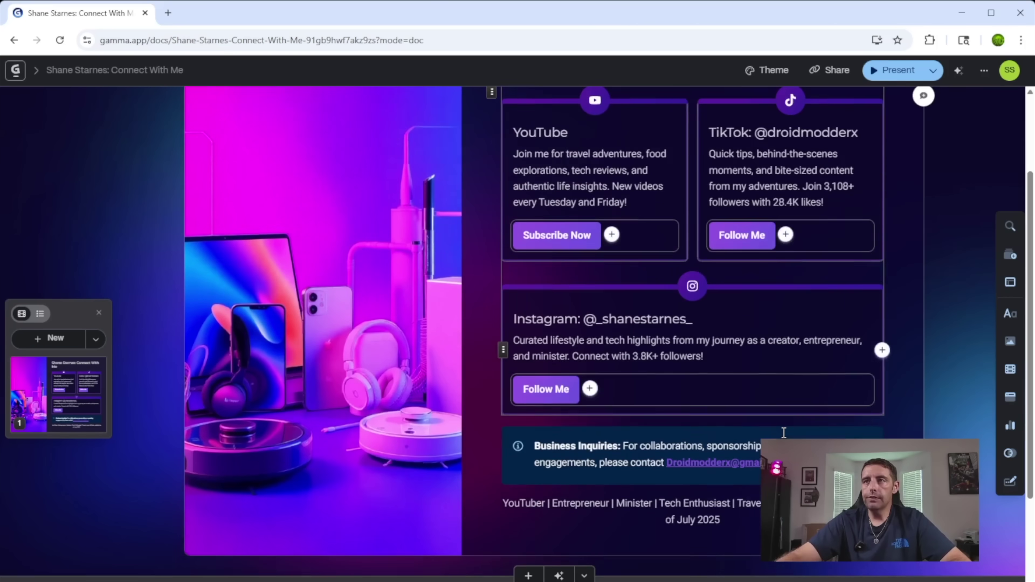
{"action": "scroll", "coordinate": [783, 432], "scroll_direction": "up", "scroll_amount": 3}
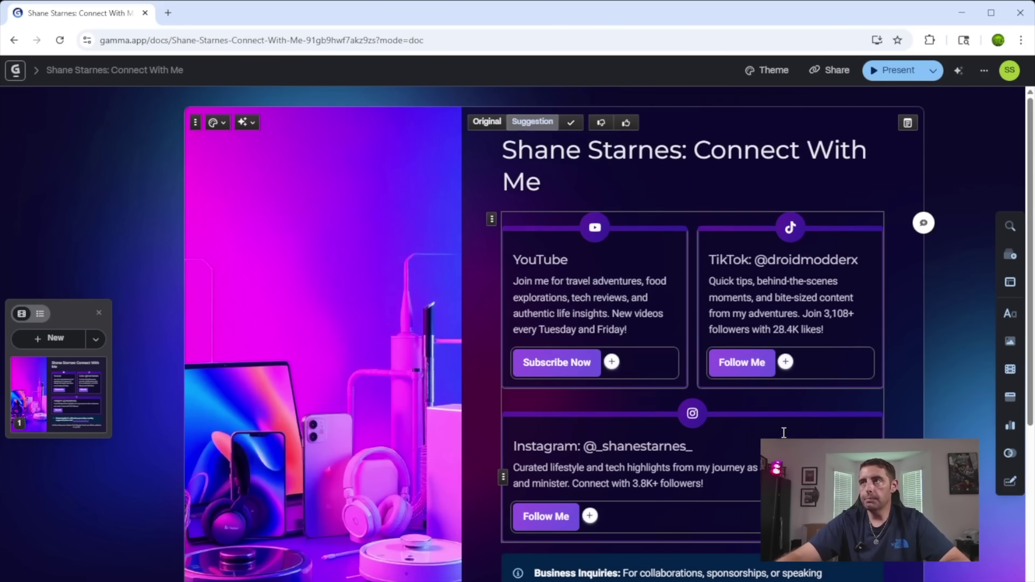
{"action": "key", "text": "ctrl+Return"}
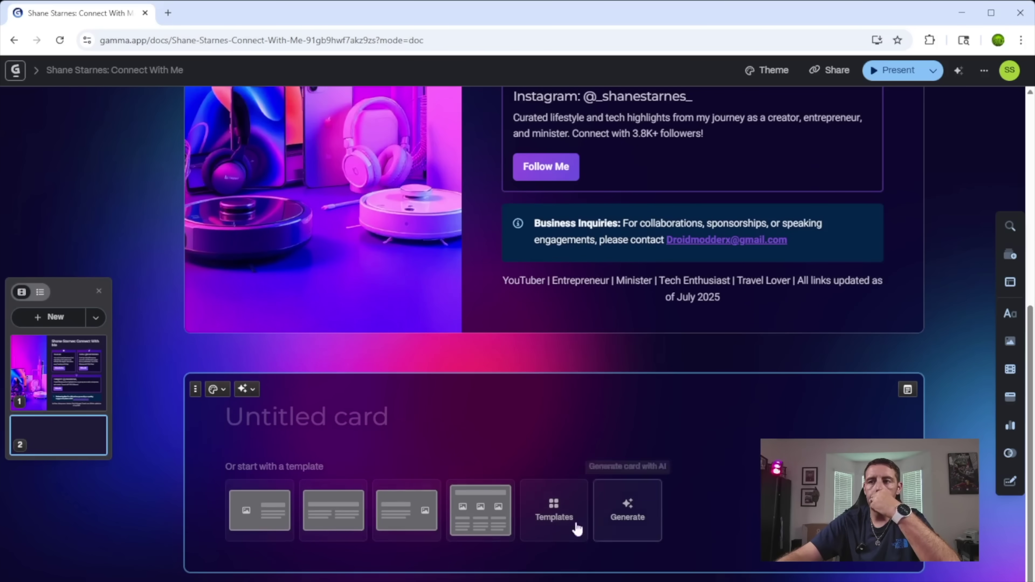
- Generate the second card with AI from the prompt 'make a page to feature my affiliate links'
{"action": "left_click", "coordinate": [628, 513]}
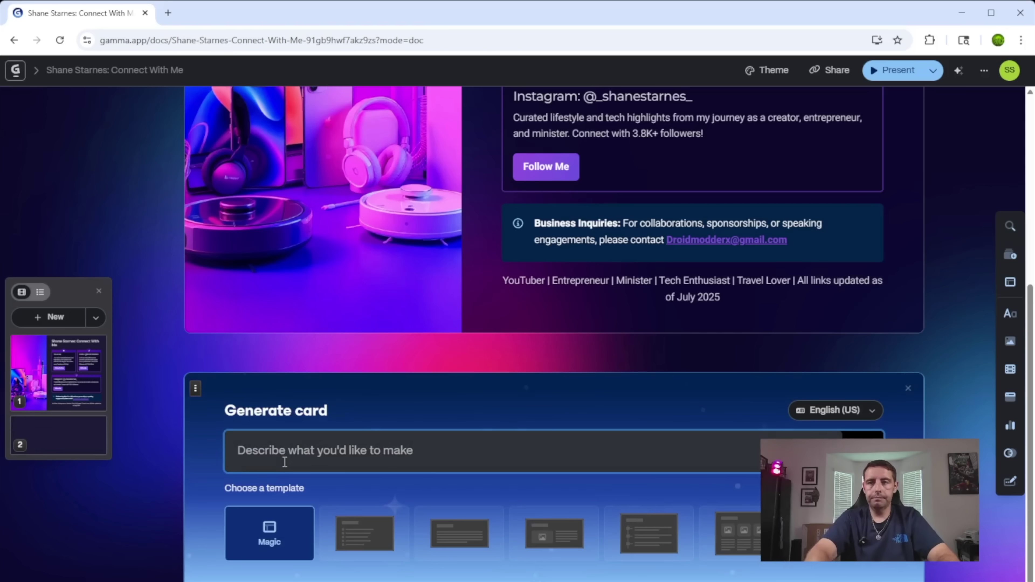
{"action": "type", "text": "make a page"}
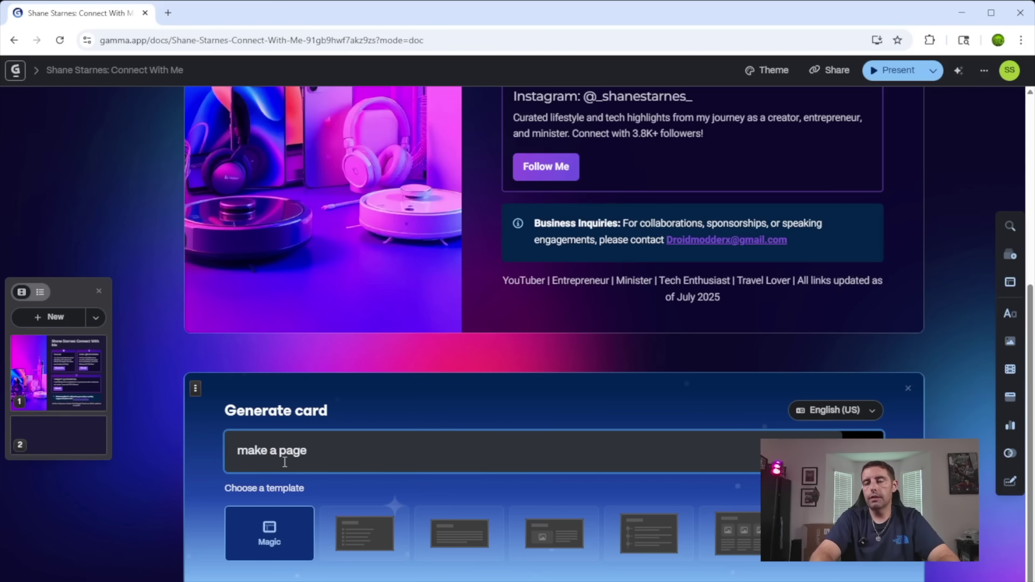
{"action": "type", "text": " to feature my affiliate li"}
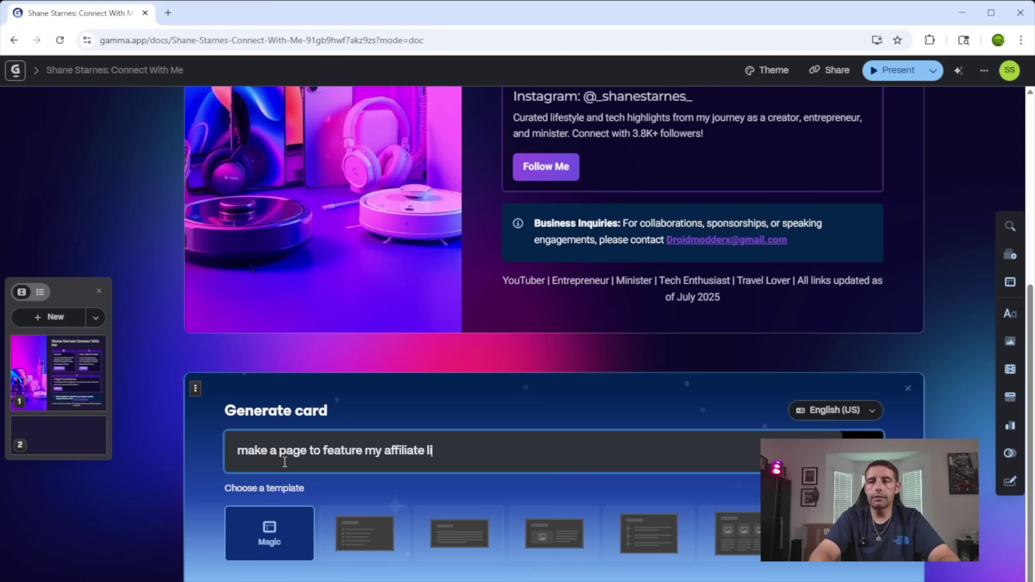
{"action": "type", "text": "nks"}
{"action": "key", "text": "Return"}
{"action": "scroll", "coordinate": [755, 353], "scroll_direction": "up", "scroll_amount": 10}
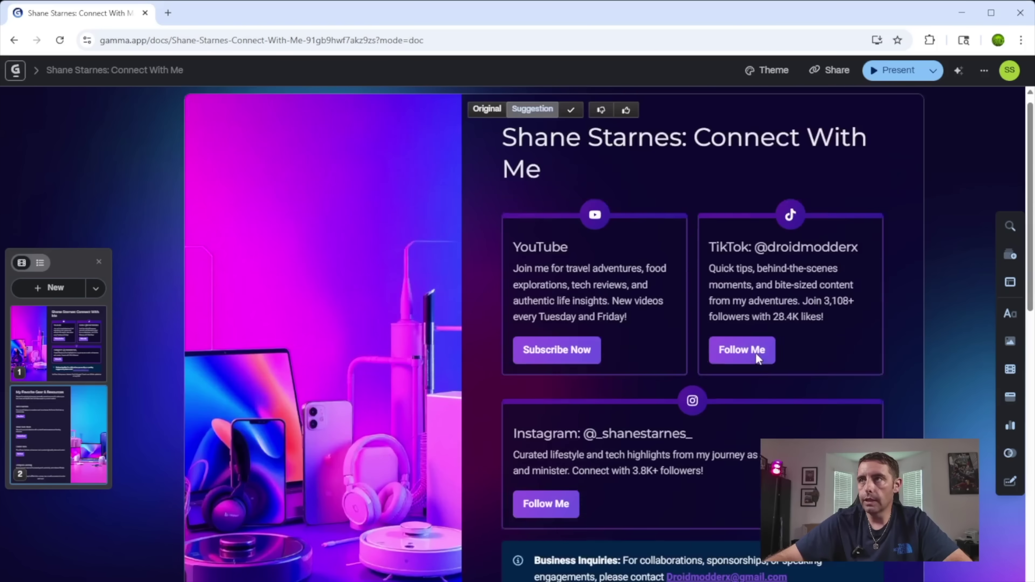
- Convert the Connect With Me document to a site, publish it live, and open the gamma.site page
{"action": "left_click", "coordinate": [829, 70]}
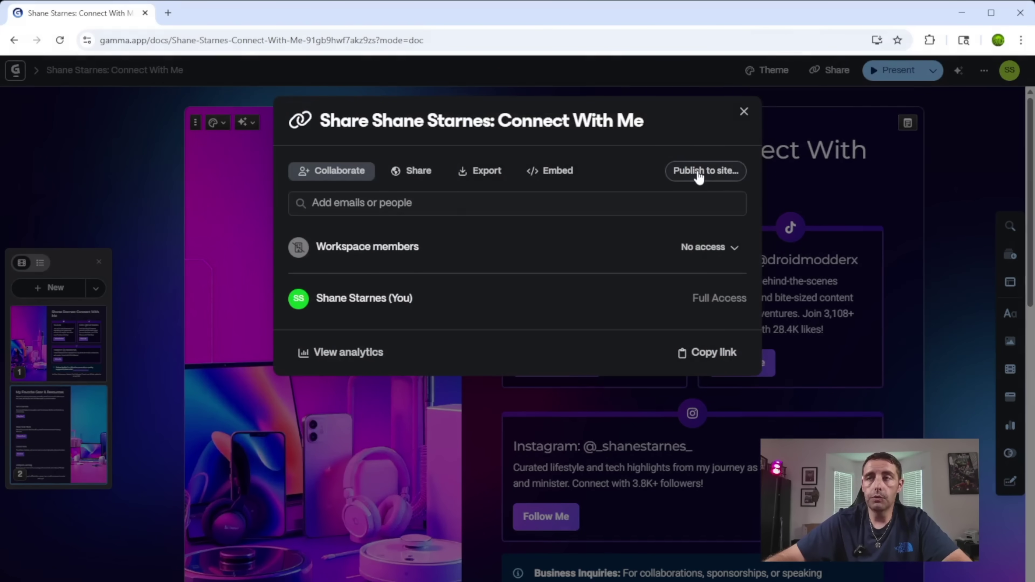
{"action": "left_click", "coordinate": [699, 173]}
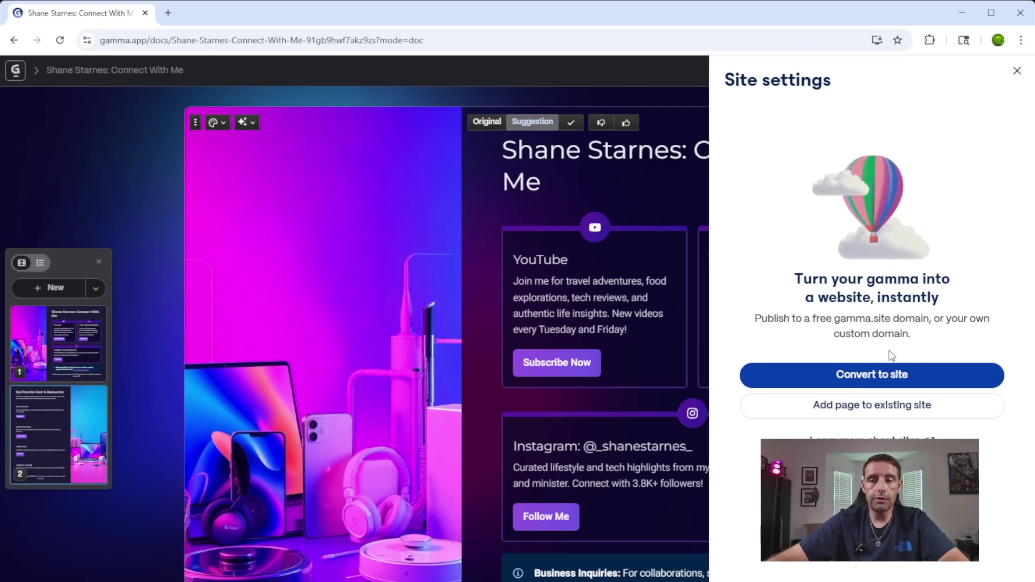
{"action": "left_click", "coordinate": [888, 388]}
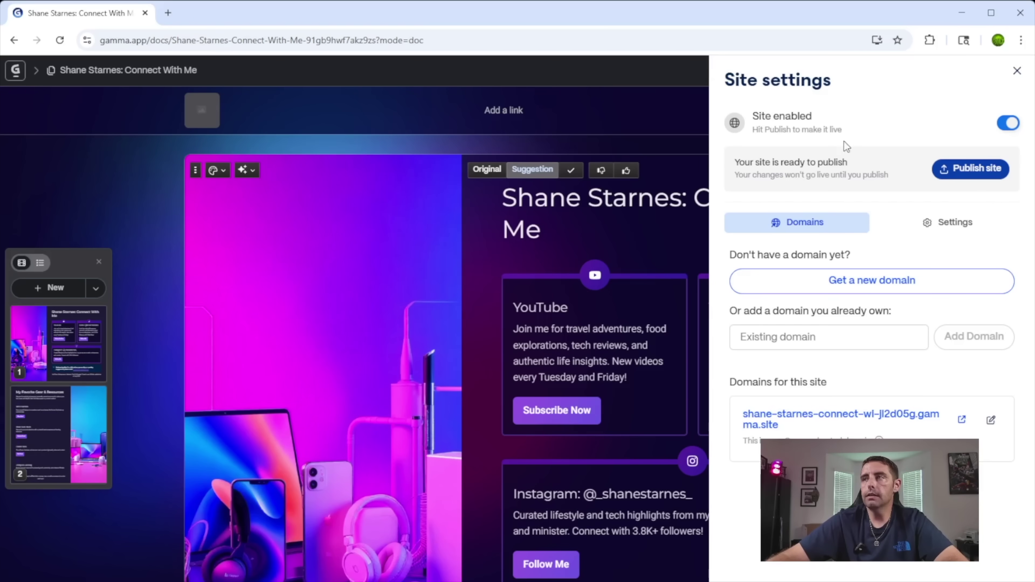
{"action": "left_click", "coordinate": [984, 170]}
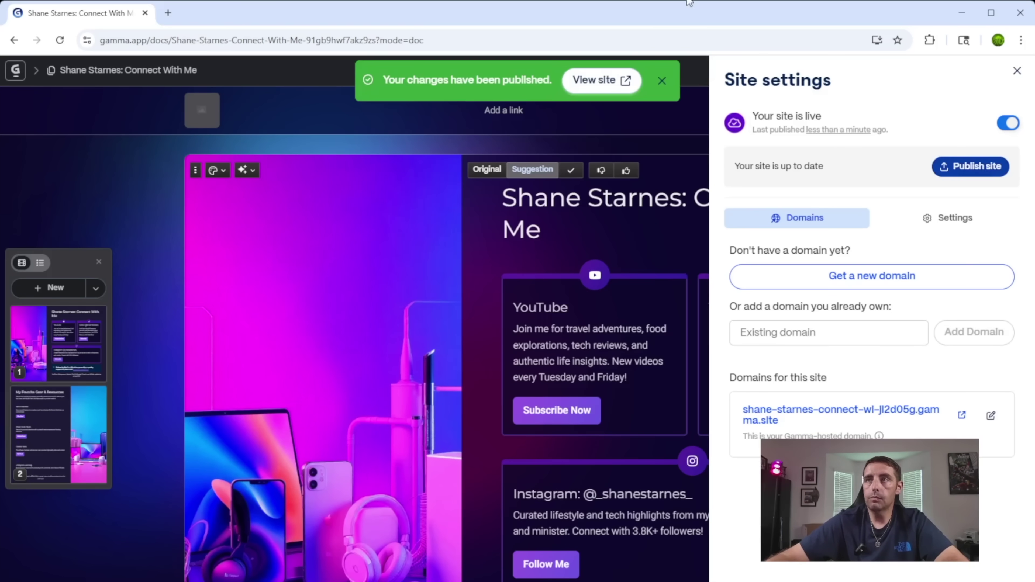
{"action": "left_click", "coordinate": [589, 81]}
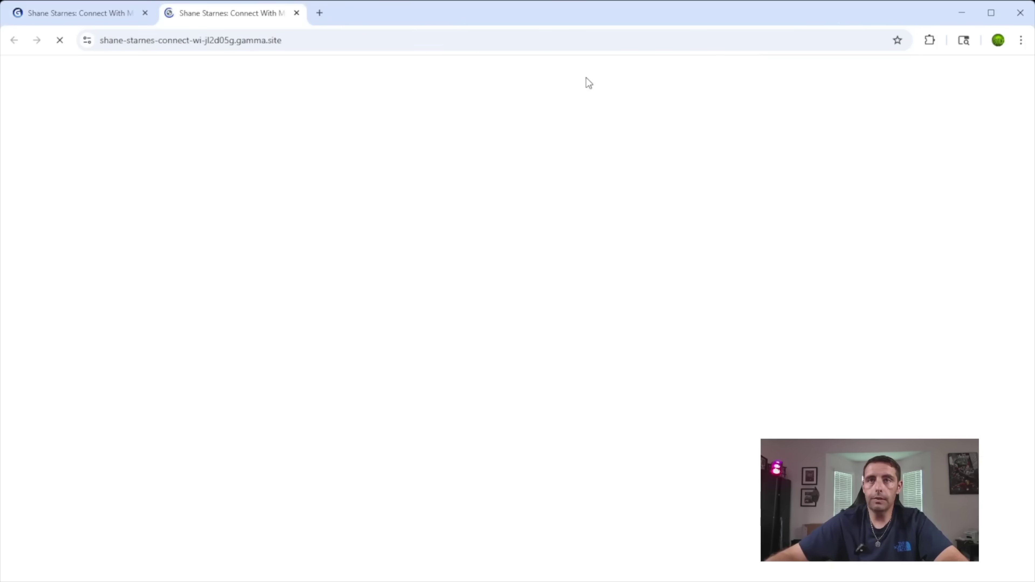
- Check that the Subscribe Now button opens the YouTube channel, then return to the page
{"action": "scroll", "coordinate": [764, 406], "scroll_direction": "up", "scroll_amount": 6}
{"action": "scroll", "coordinate": [773, 429], "scroll_direction": "up", "scroll_amount": 10}
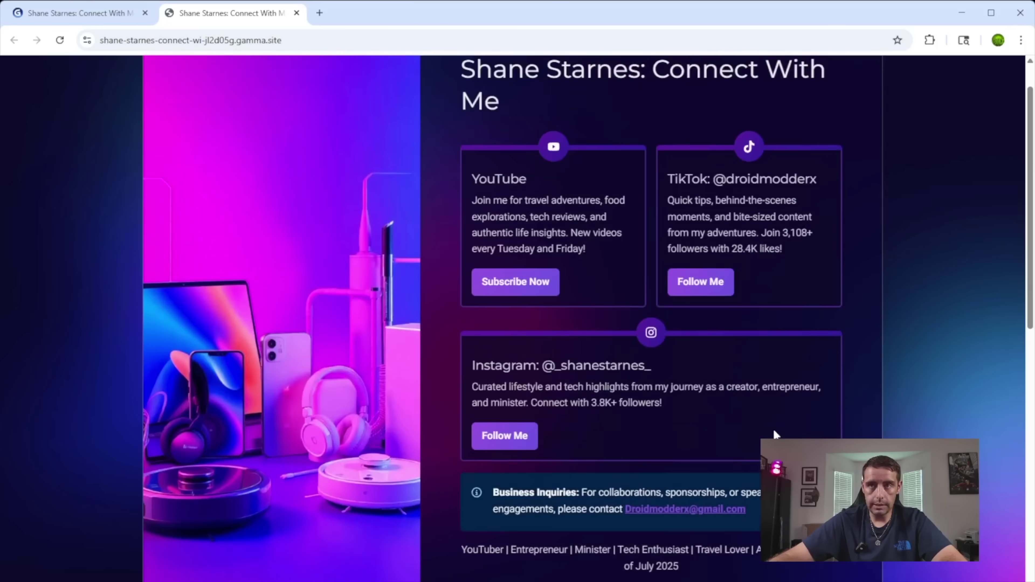
{"action": "left_click", "coordinate": [525, 333]}
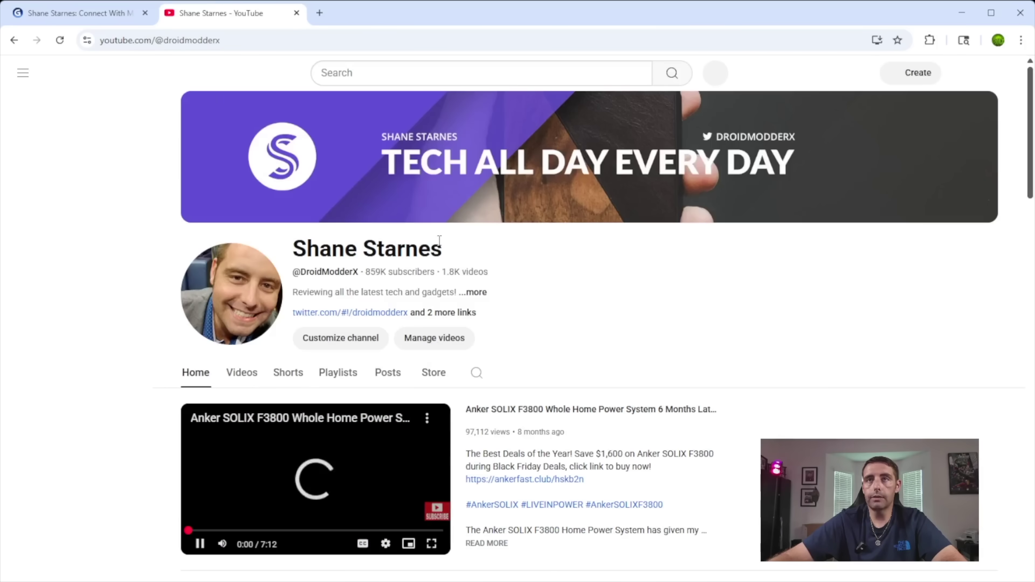
{"action": "key", "text": "alt+Left"}
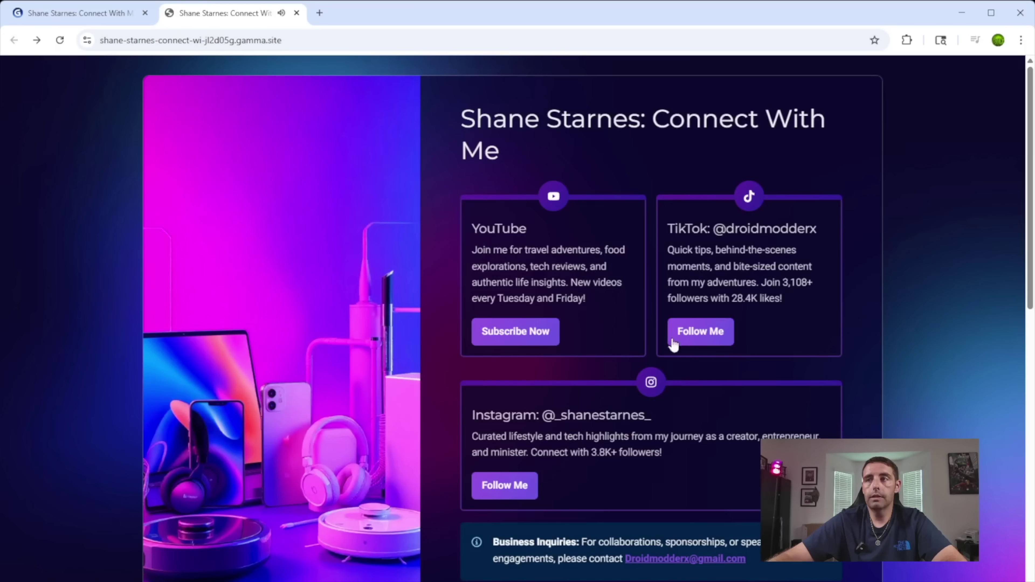
- Check that TikTok's Follow Me button opens the TikTok profile, then close the site tab
{"action": "left_click", "coordinate": [709, 343]}
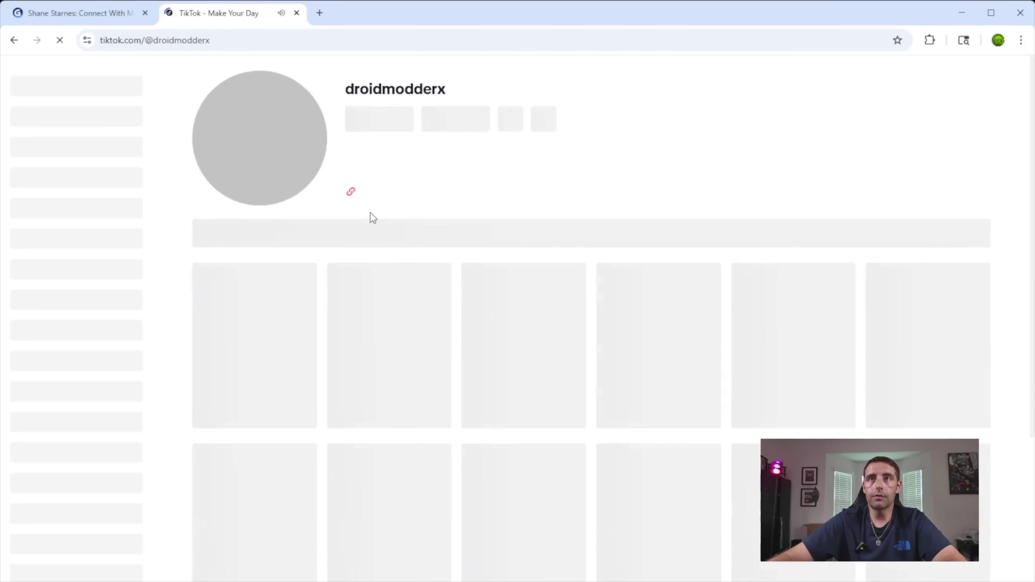
{"action": "scroll", "coordinate": [370, 216], "scroll_direction": "down", "scroll_amount": 5}
{"action": "scroll", "coordinate": [369, 216], "scroll_direction": "down", "scroll_amount": 3}
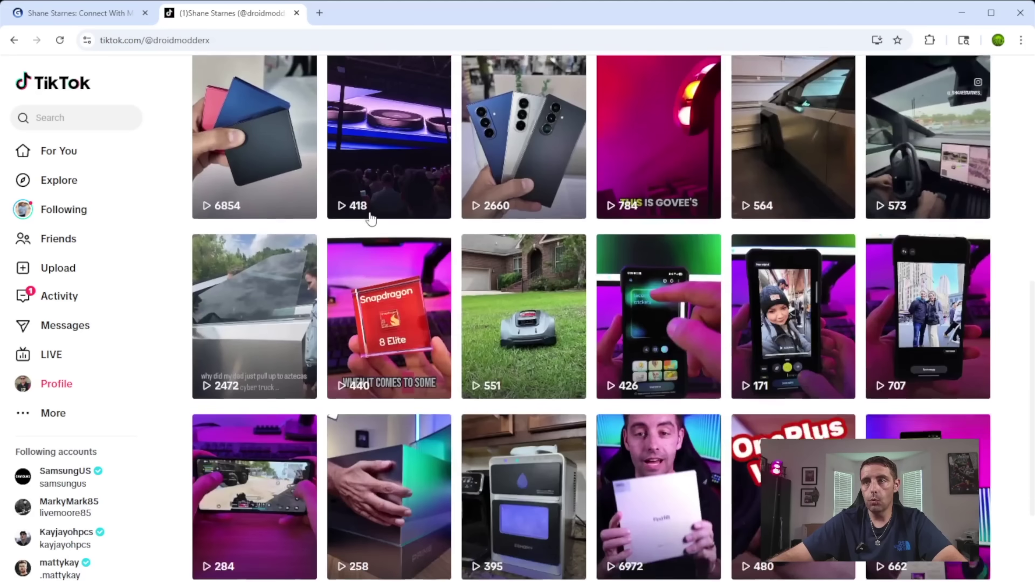
{"action": "scroll", "coordinate": [370, 216], "scroll_direction": "up", "scroll_amount": 15}
{"action": "left_click", "coordinate": [297, 12]}
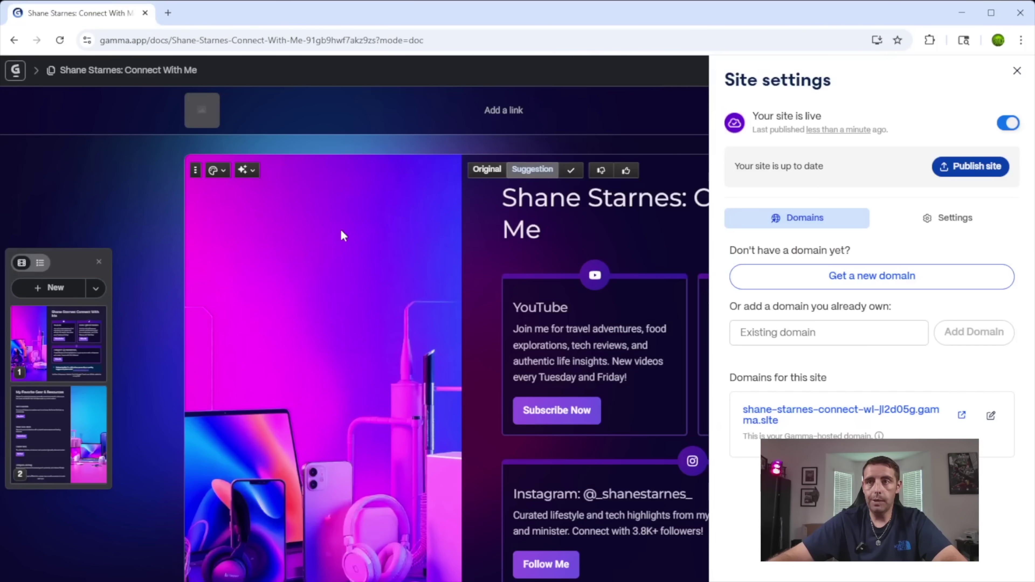
- Dismiss the Site settings panel and review the Connect With Me landing card
{"action": "left_click", "coordinate": [626, 100]}
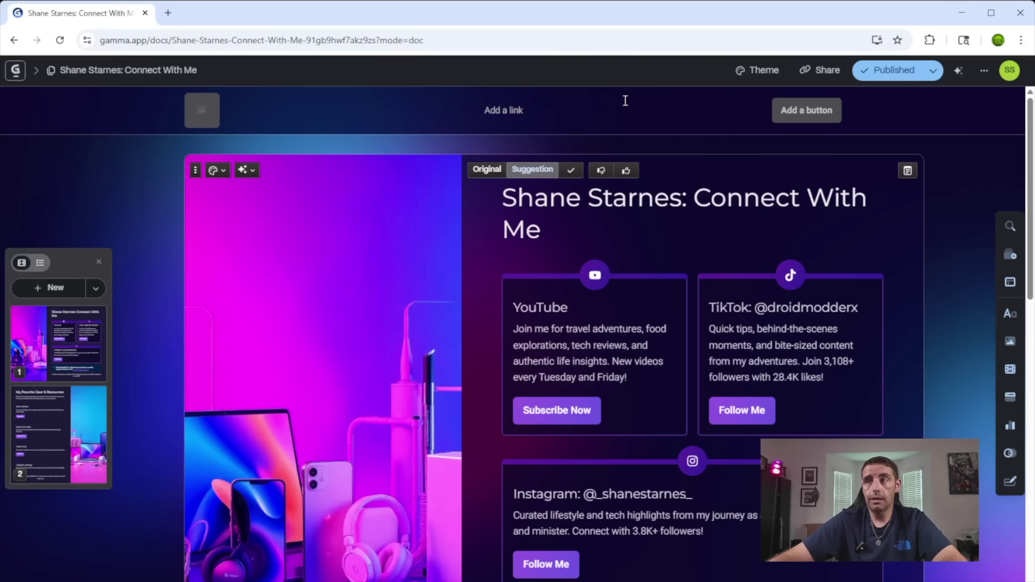
{"action": "scroll", "coordinate": [649, 284], "scroll_direction": "down", "scroll_amount": 5}
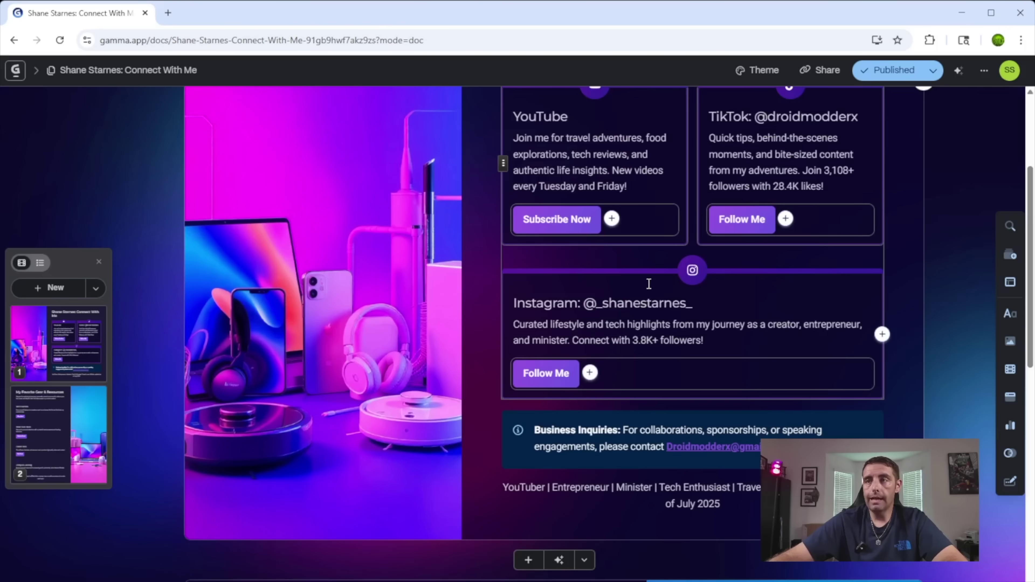
{"action": "scroll", "coordinate": [649, 284], "scroll_direction": "up", "scroll_amount": 5}
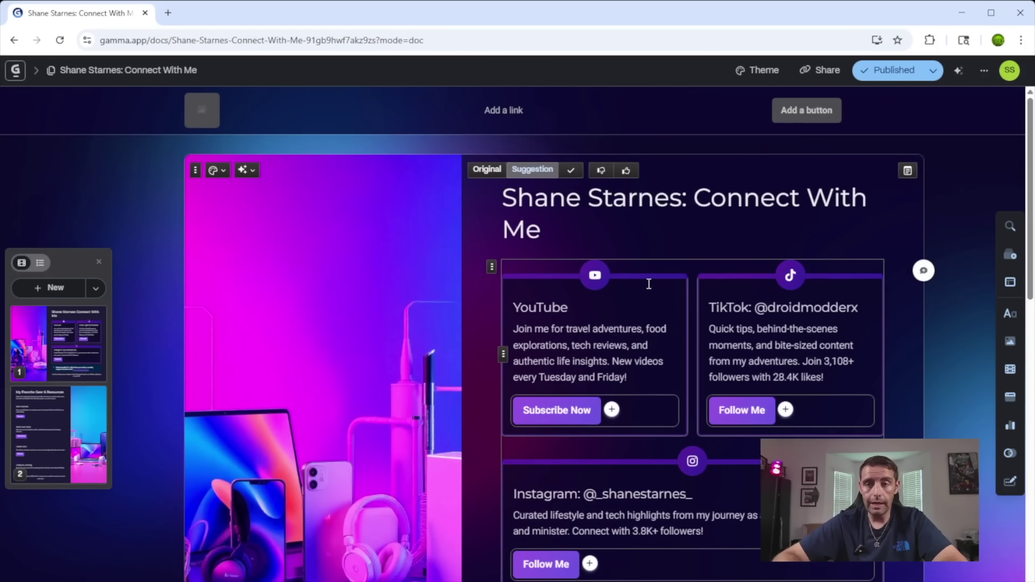